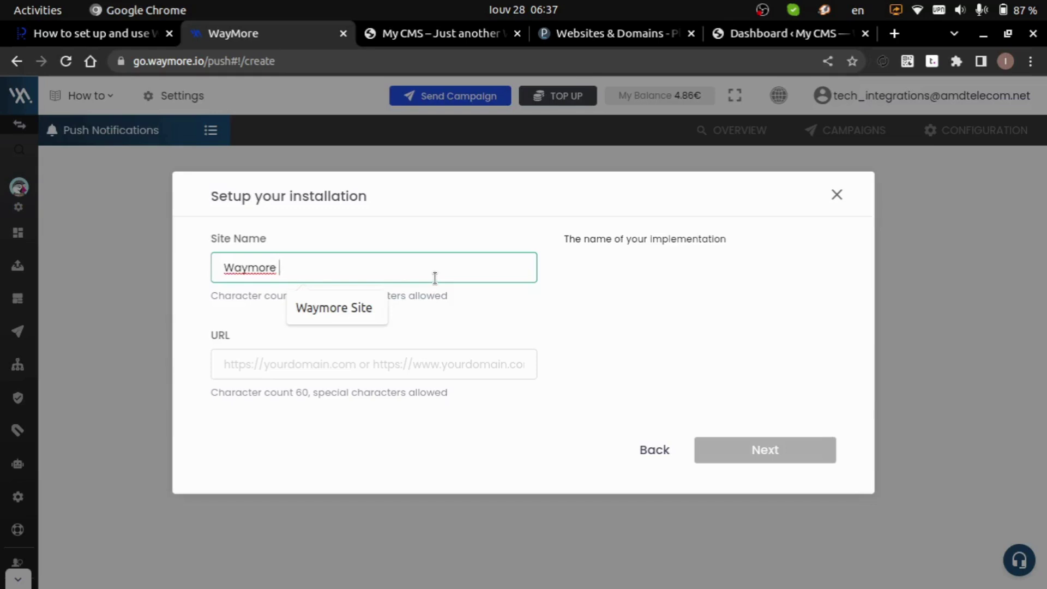
type("site")
key("Tab")
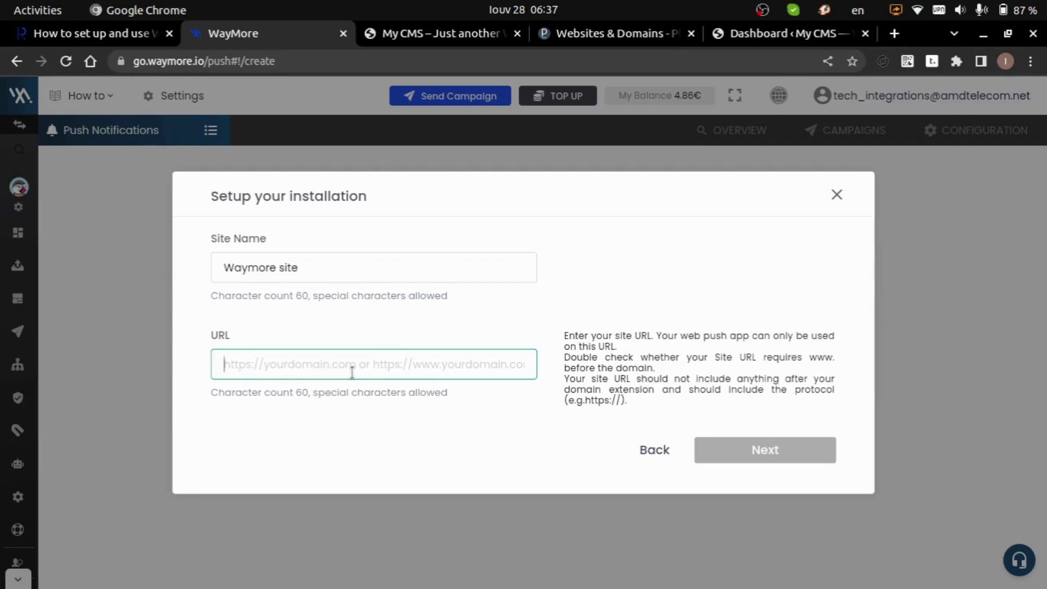
left_click(436, 35)
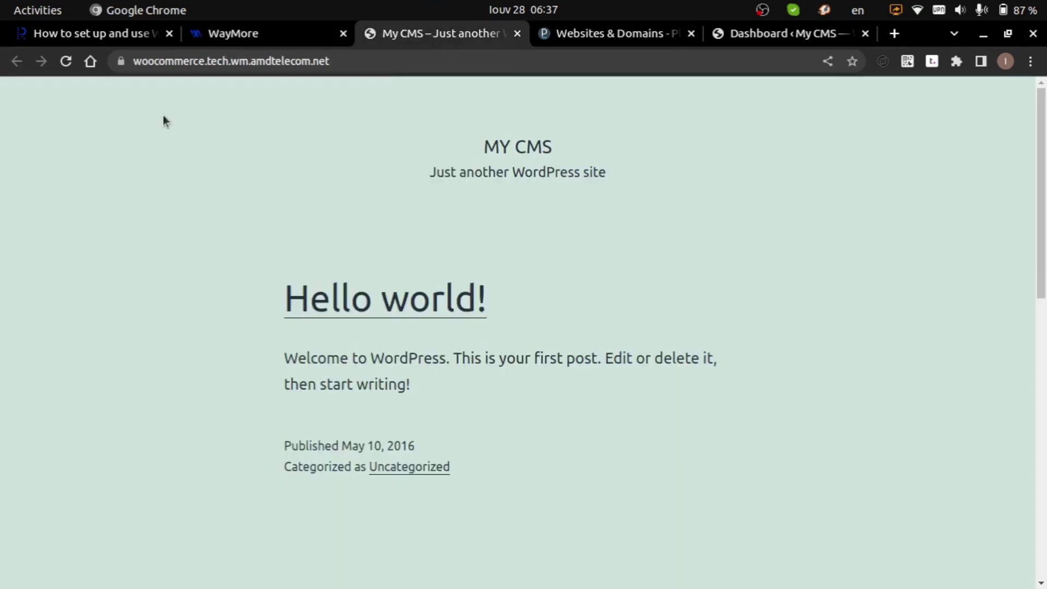
left_click(197, 70)
key("ctrl+c")
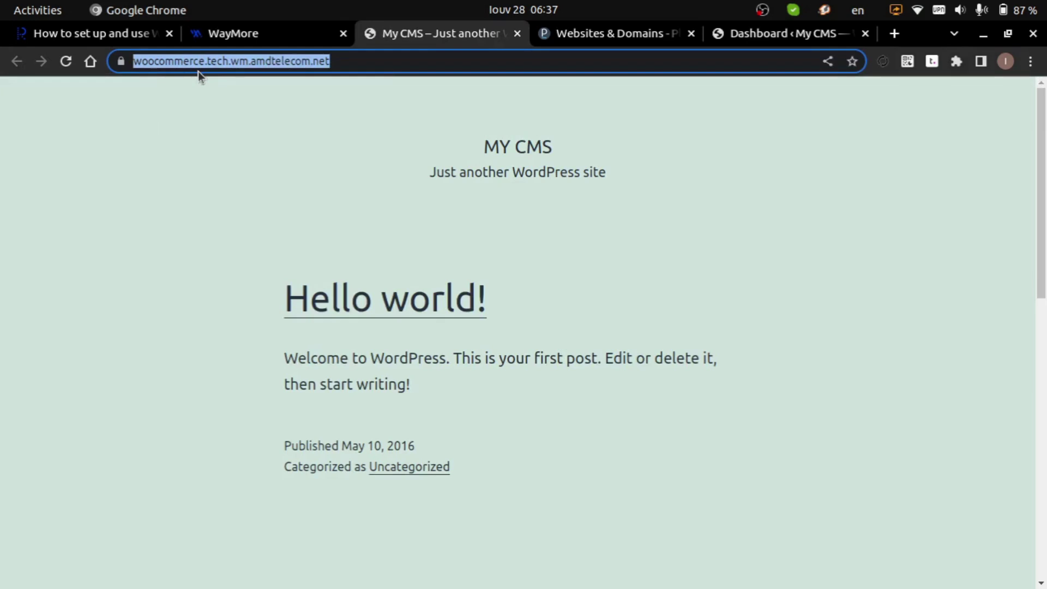
left_click(279, 33)
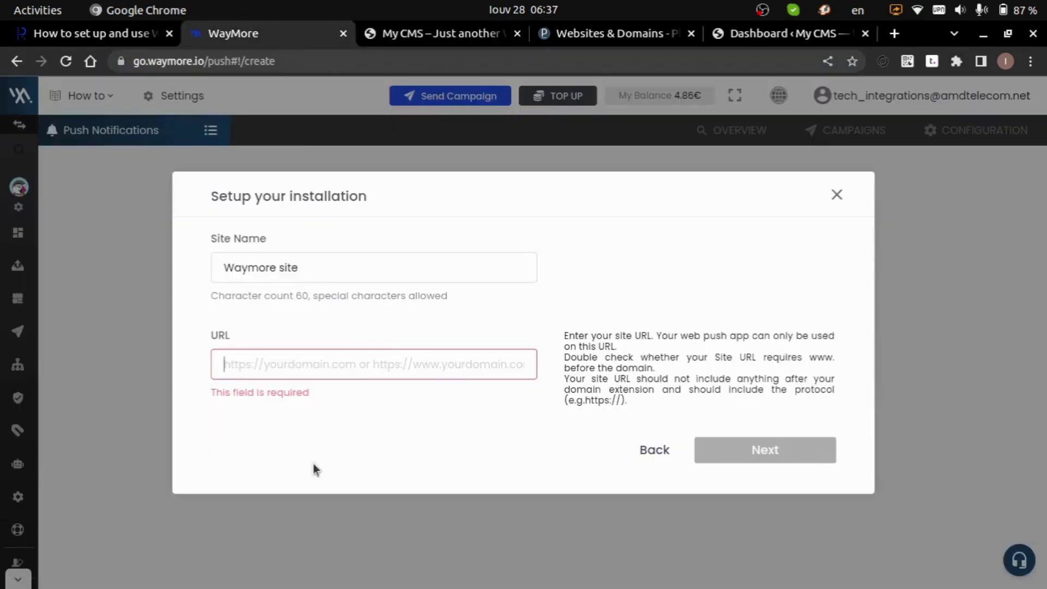
left_click(378, 350)
key("ctrl+v")
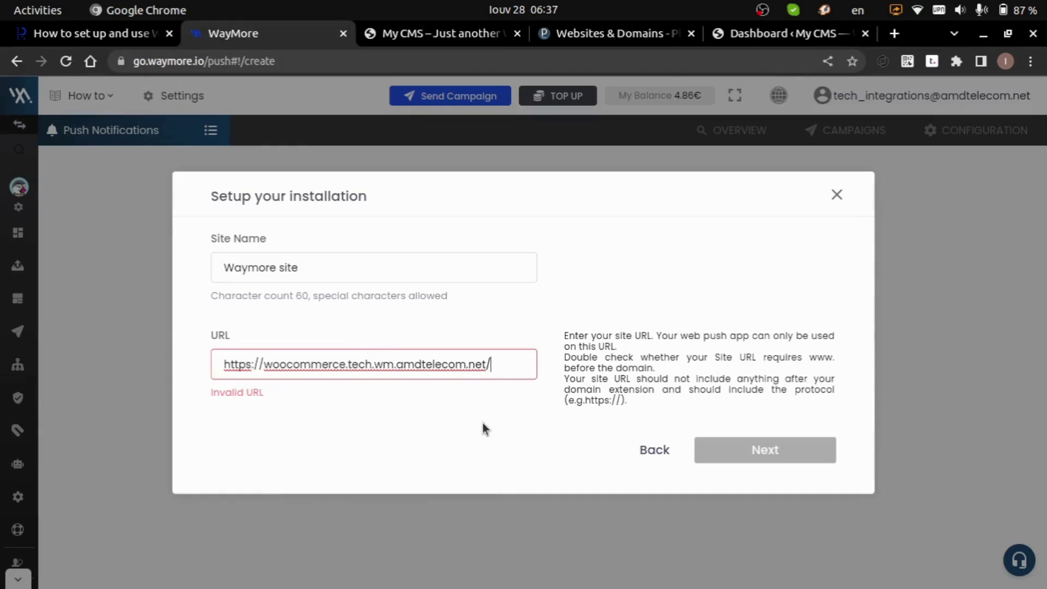
key("BackSpace")
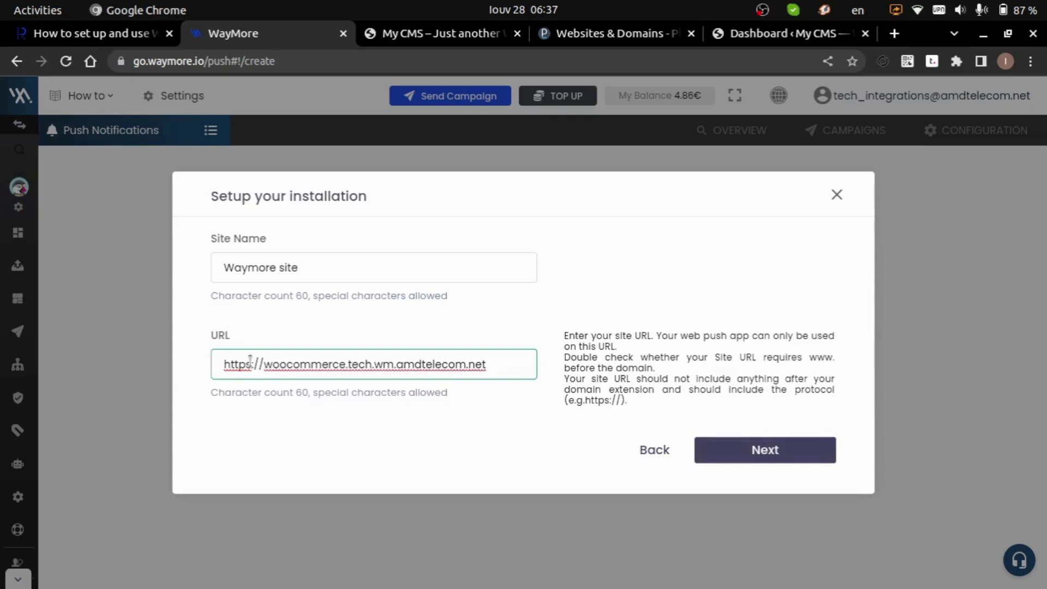
left_click_drag(263, 365, 220, 367)
key("ctrl+c")
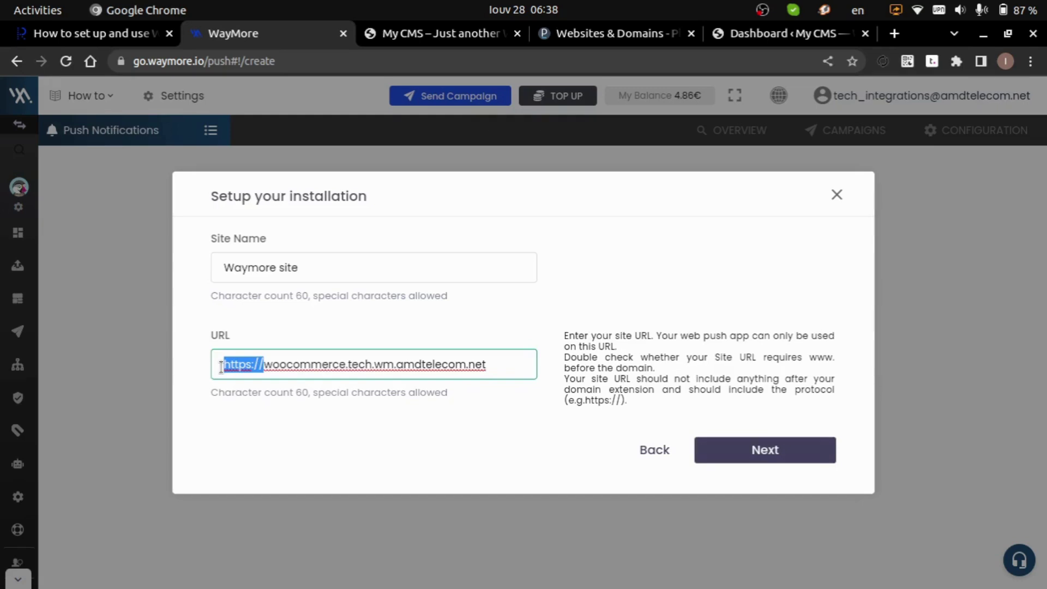
key("BackSpace")
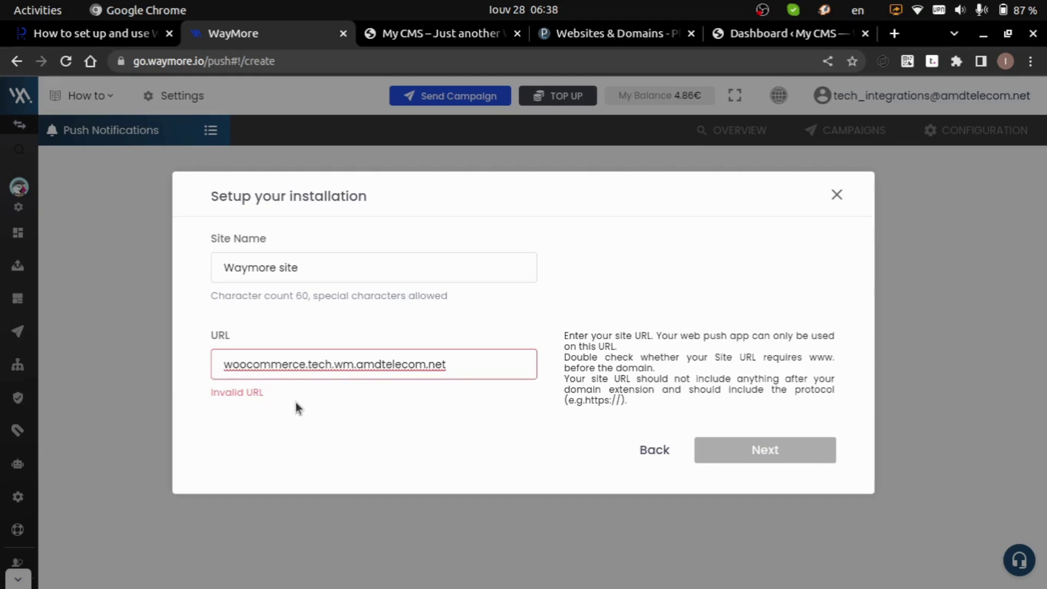
key("ctrl+v")
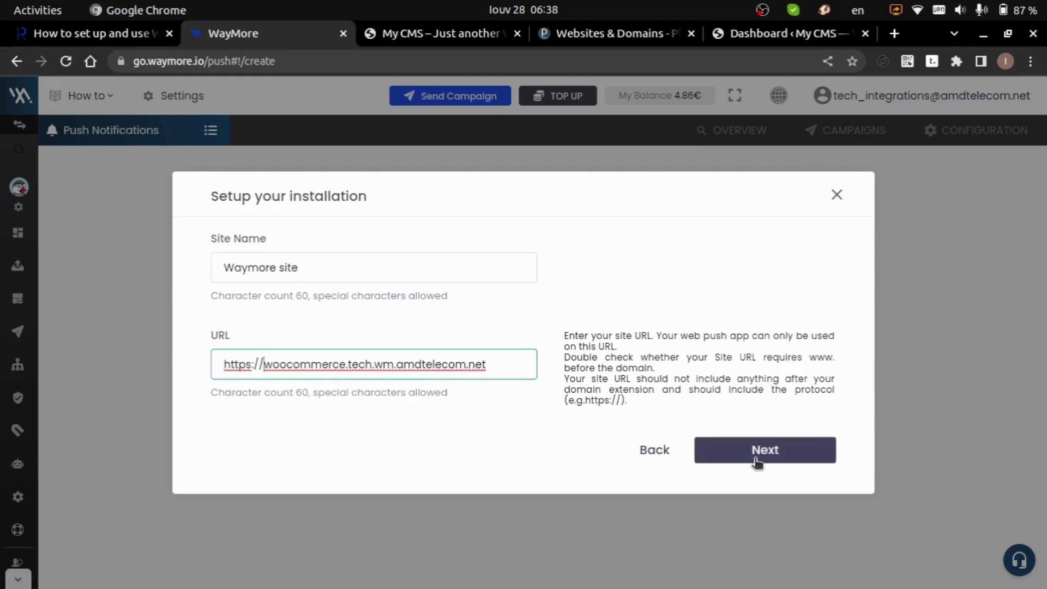
Proceed to the web push configuration and review its website setup, icon upload and notification setup sections
left_click(757, 461)
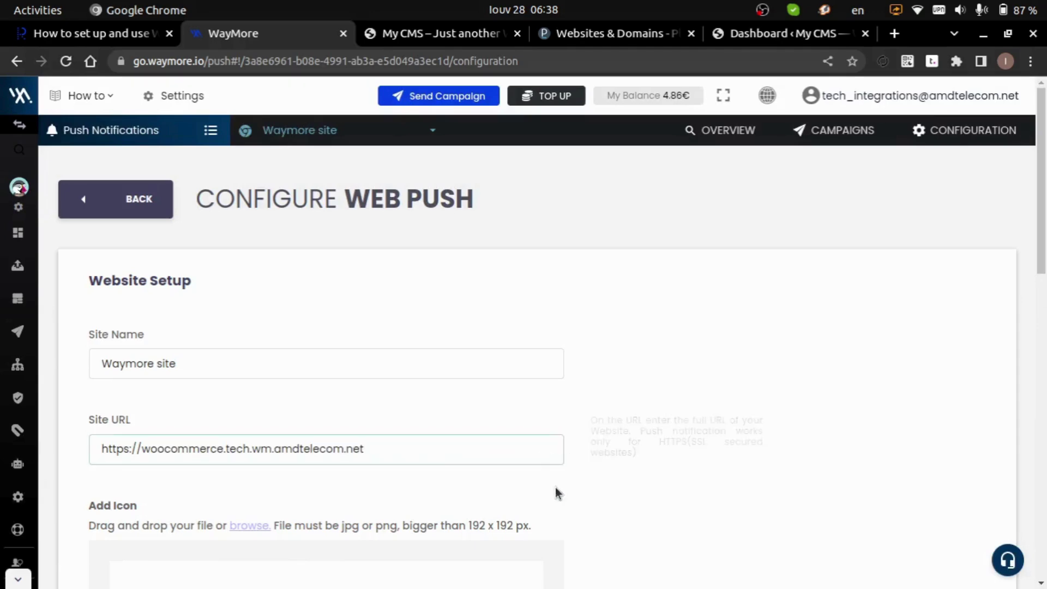
scroll(523, 499, "down", 5)
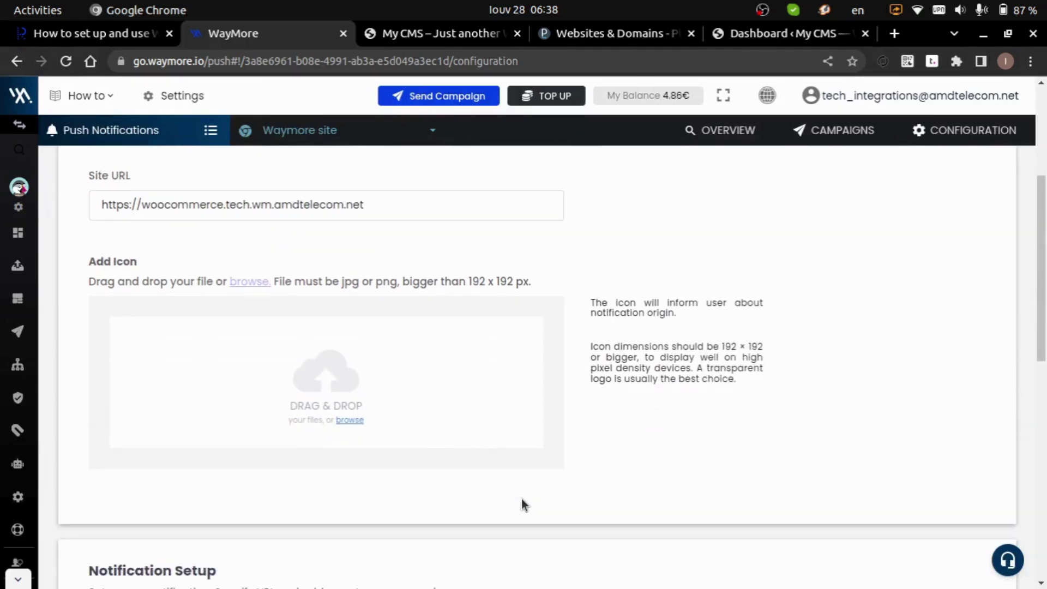
scroll(521, 498, "down", 7)
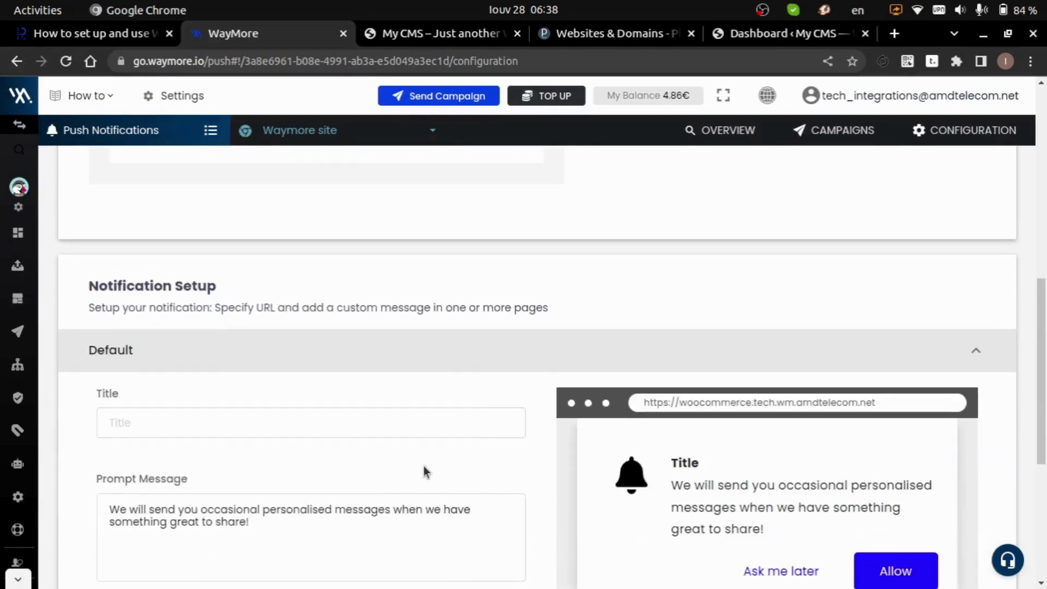
scroll(424, 476, "down", 1)
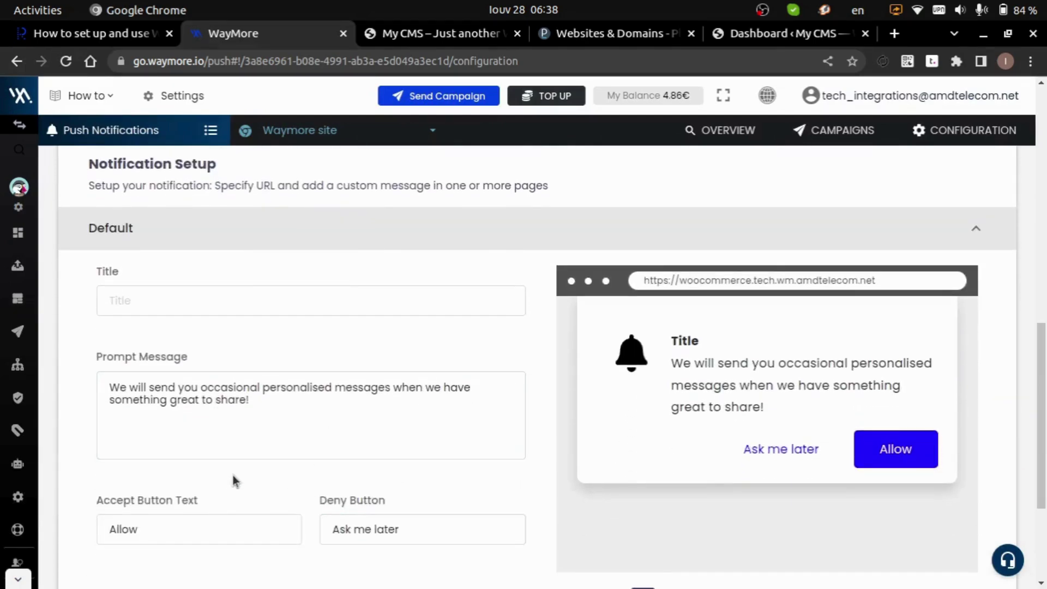
left_click(150, 384)
left_click(240, 301)
scroll(269, 334, "up", 9)
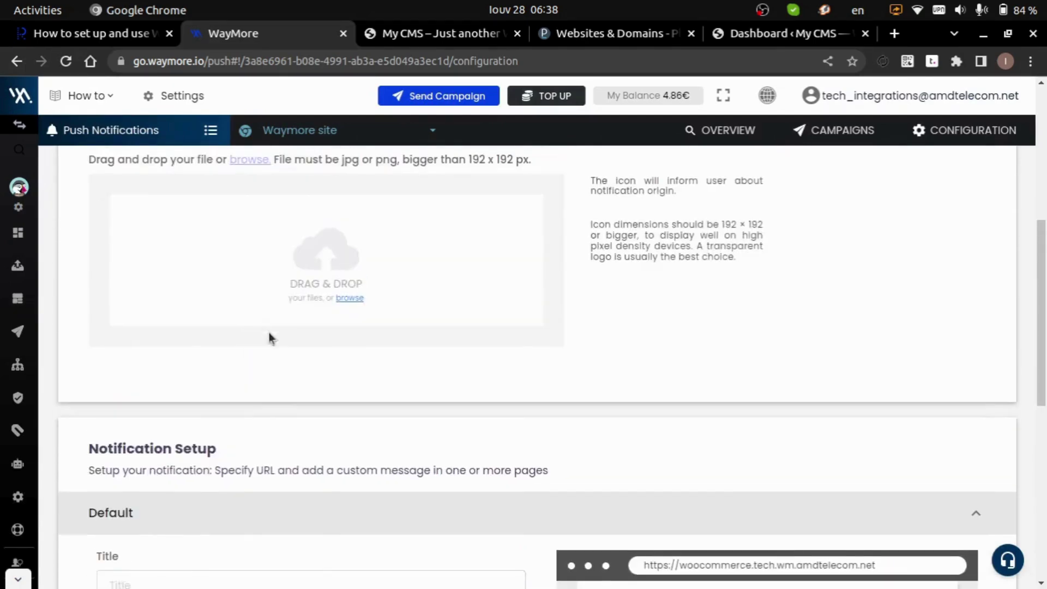
scroll(286, 353, "up", 2)
scroll(256, 398, "down", 8)
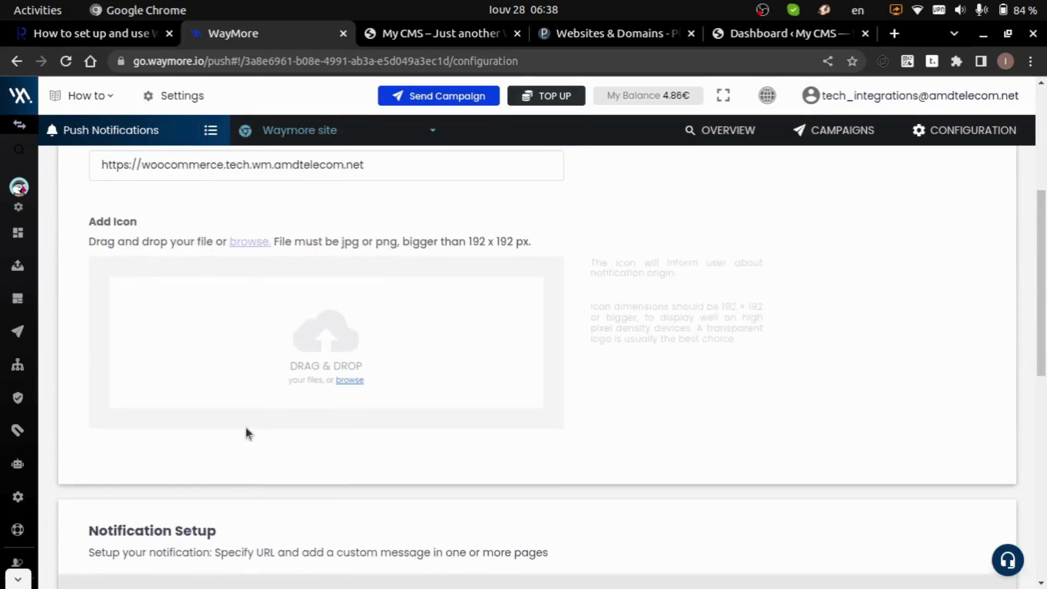
scroll(243, 432, "down", 3)
Title the default notification prompt "Subscribe" and save the web push configuration
left_click(236, 320)
left_click(264, 264)
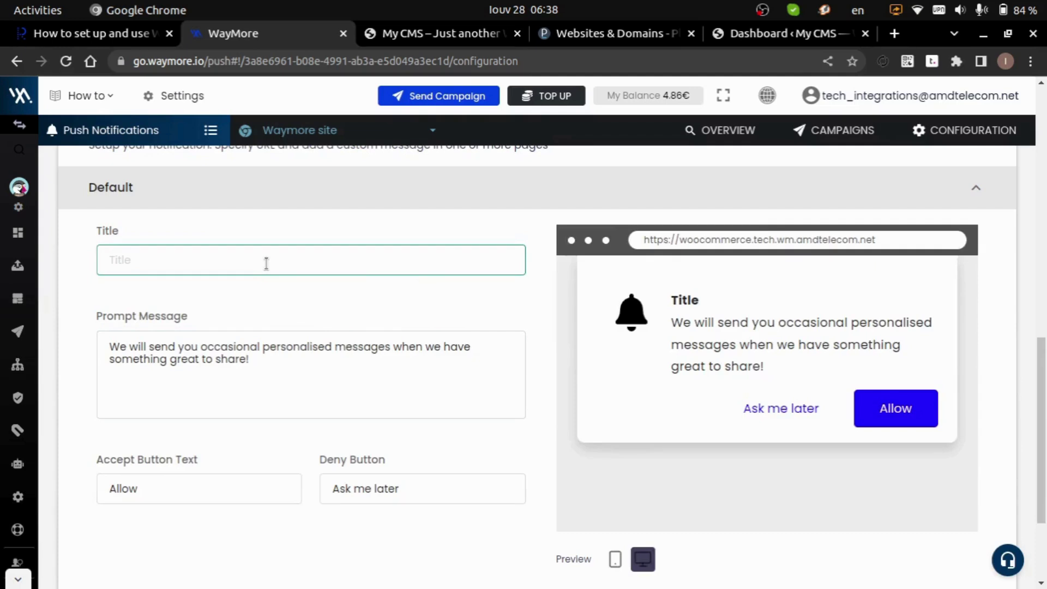
type("Su")
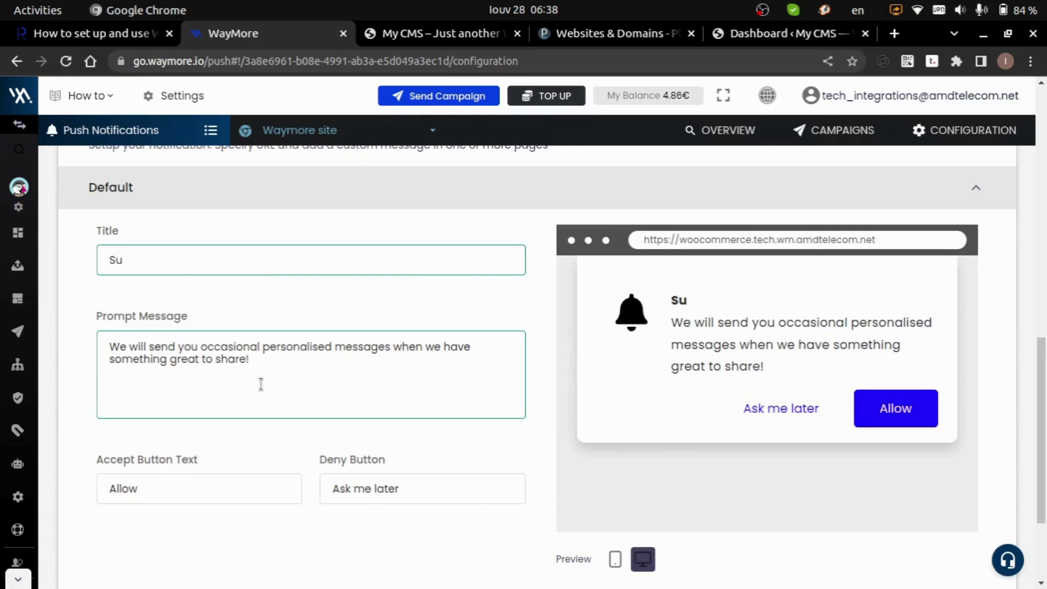
type("bscribe")
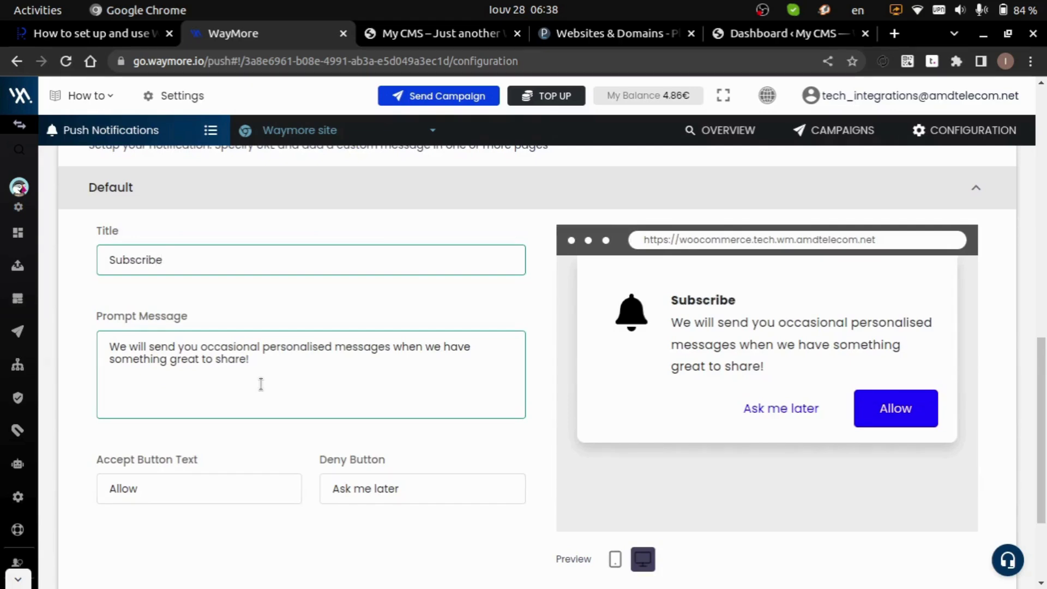
left_click(261, 384)
scroll(248, 436, "down", 2)
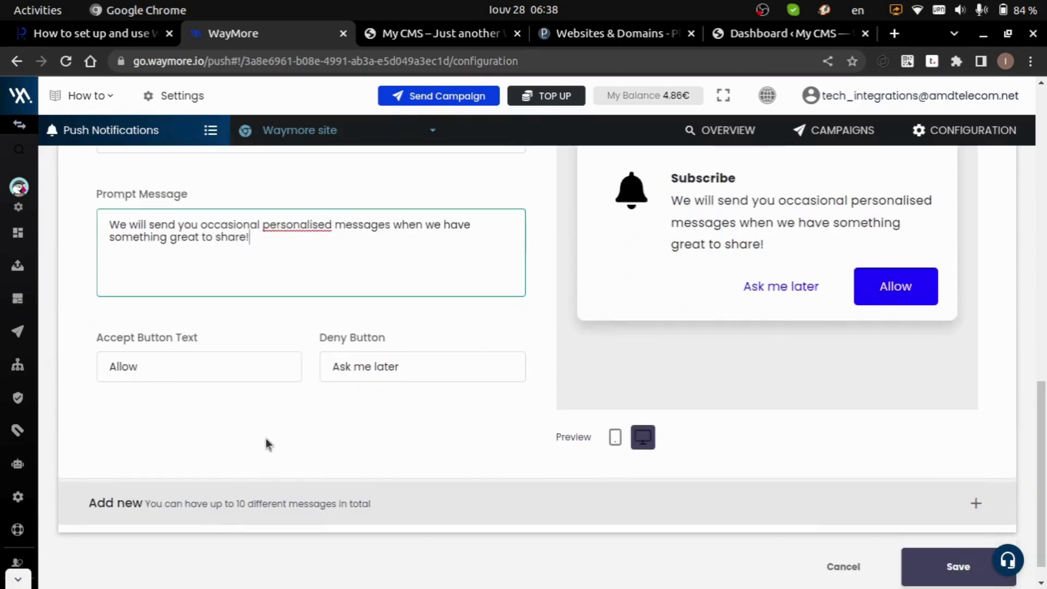
scroll(264, 525, "down", 1)
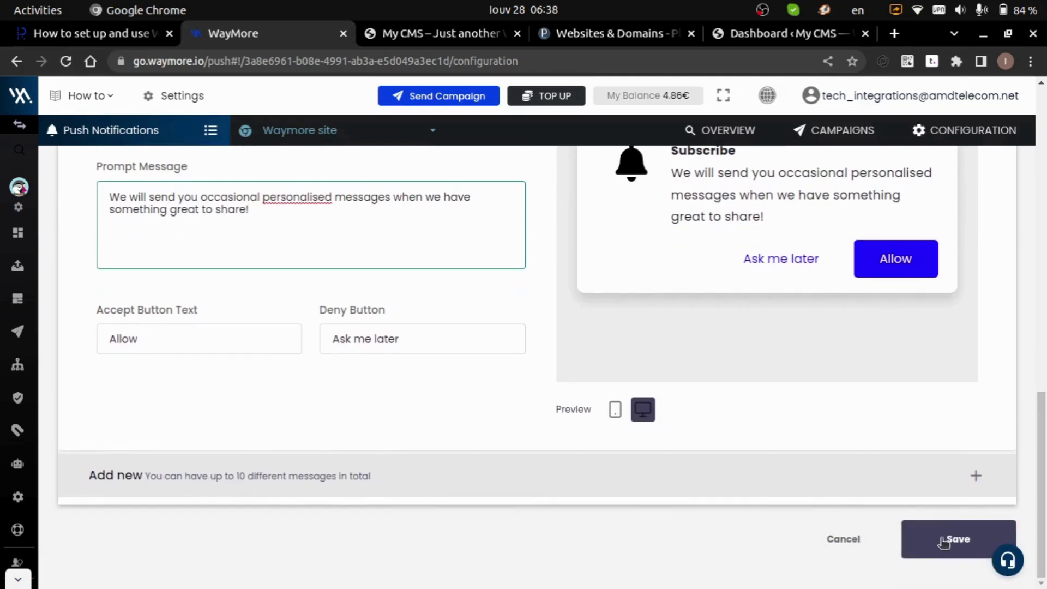
left_click(943, 540)
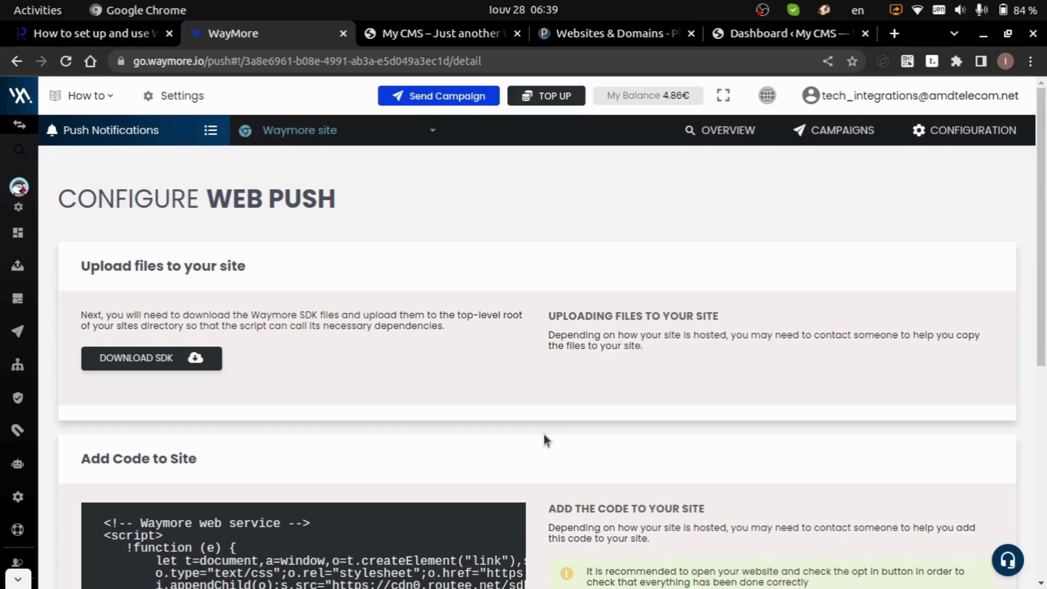
Review the code snippet for the site and download the Waymore SDK file
scroll(544, 434, "down", 3)
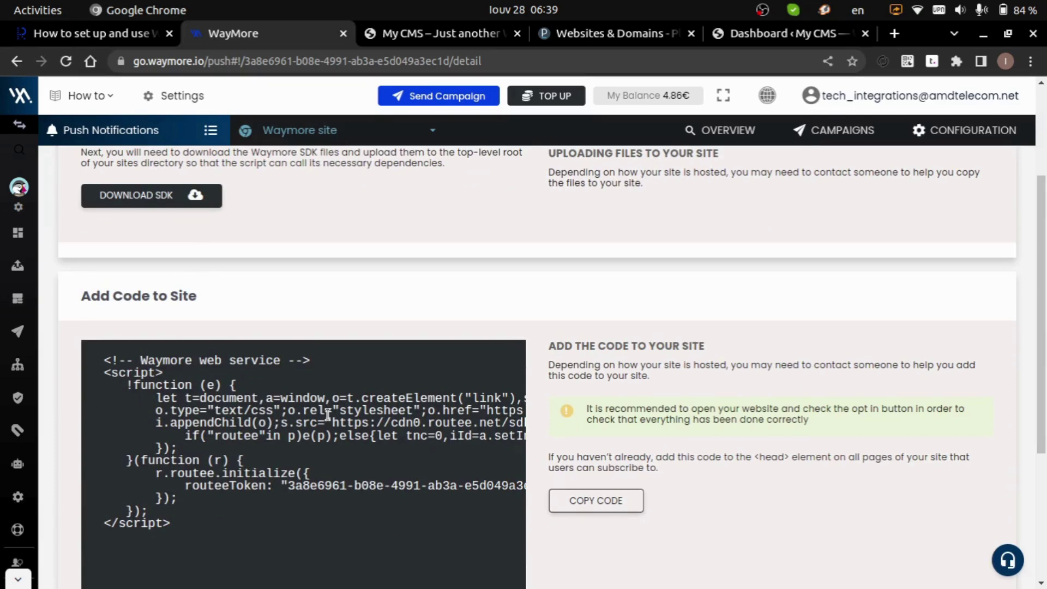
scroll(327, 415, "up", 3)
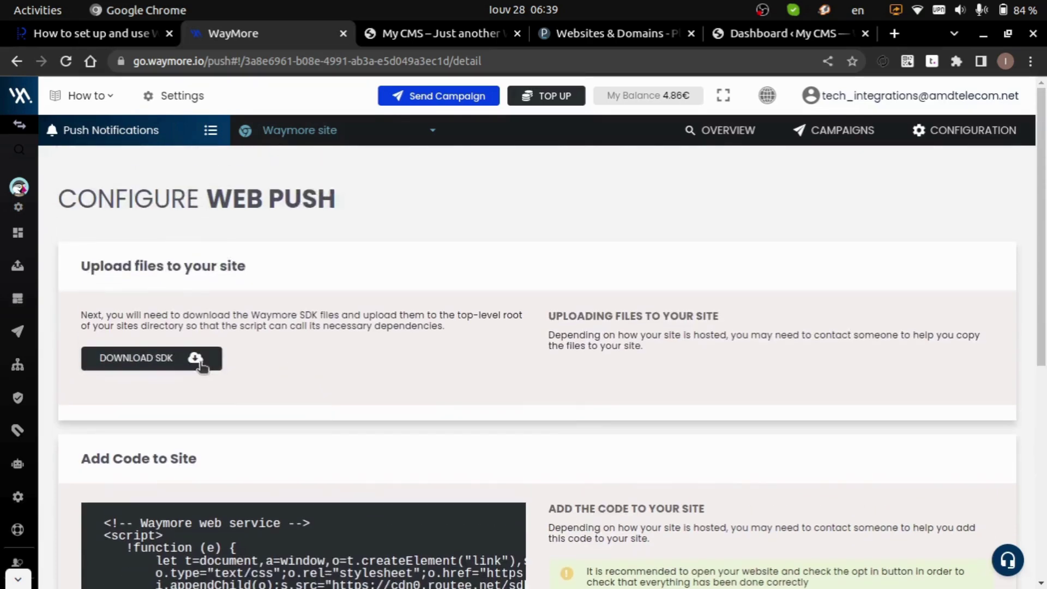
left_click(174, 362)
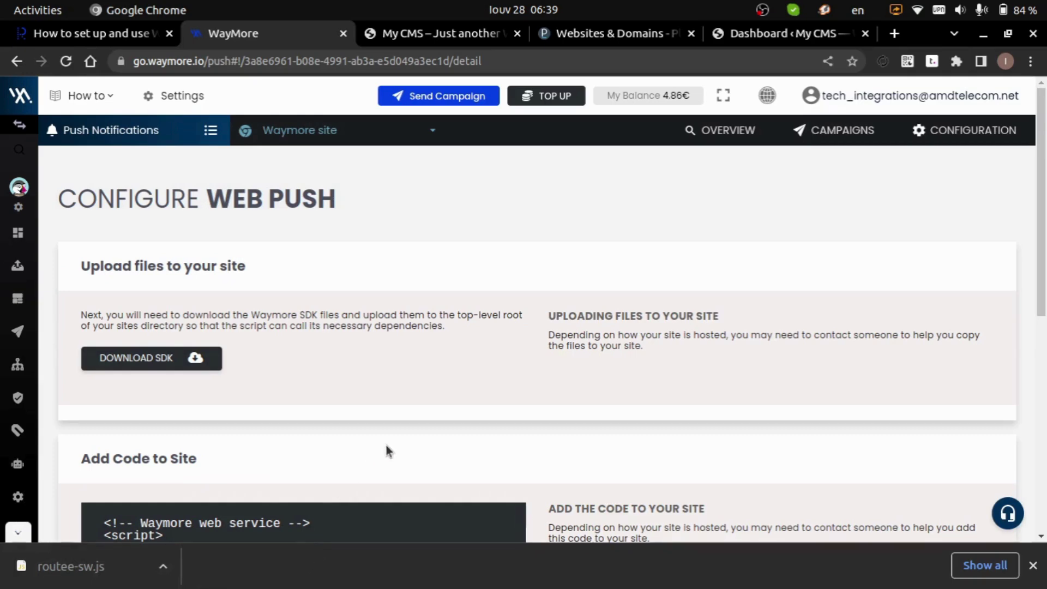
Switch to Plesk and open the file manager for the woocommerce.tech.wm.amdtelecom.net domain
left_click(488, 41)
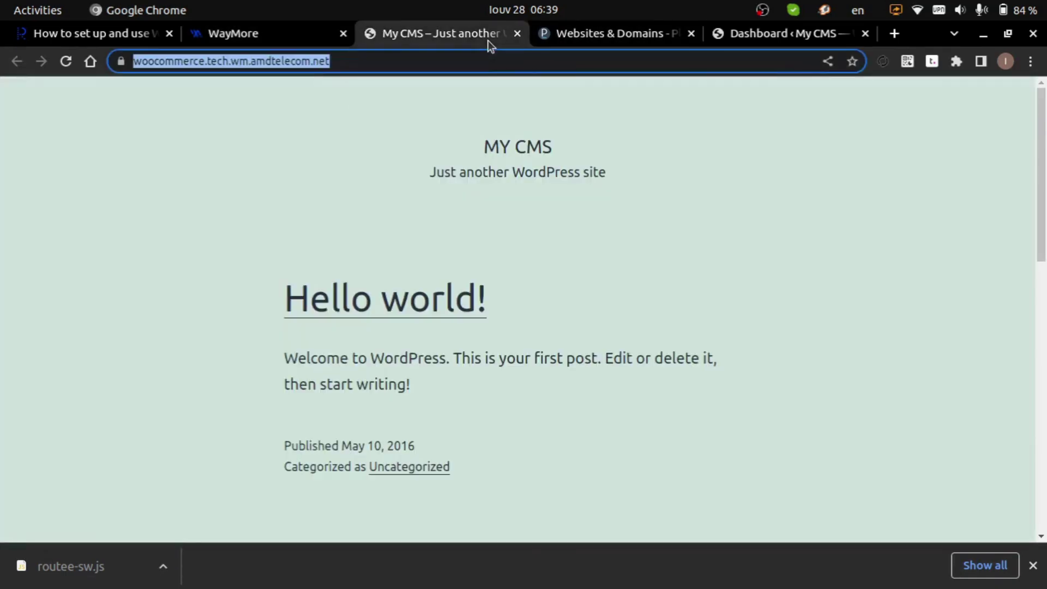
left_click(773, 42)
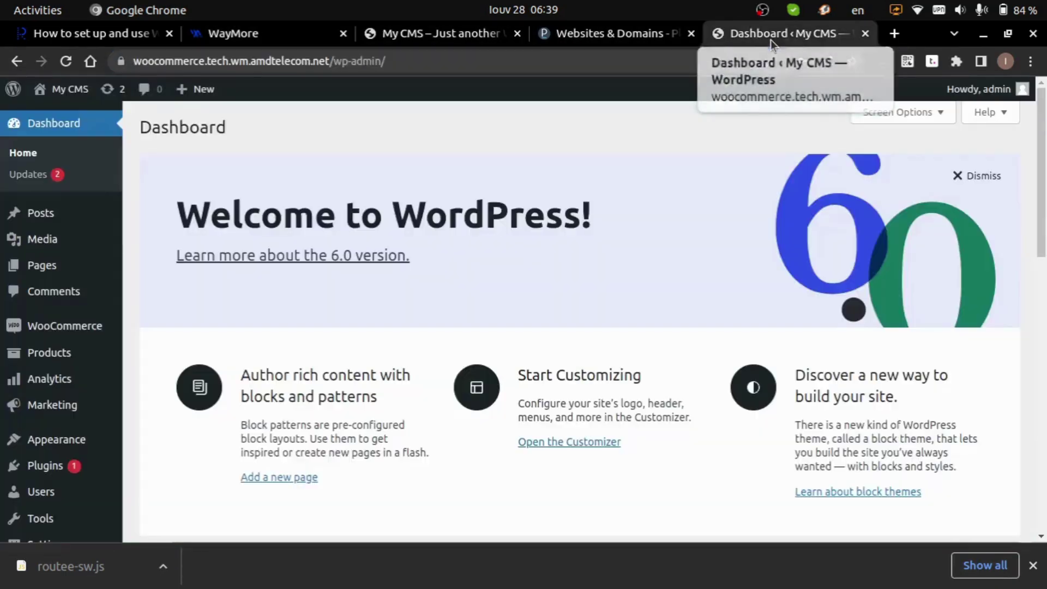
left_click(638, 29)
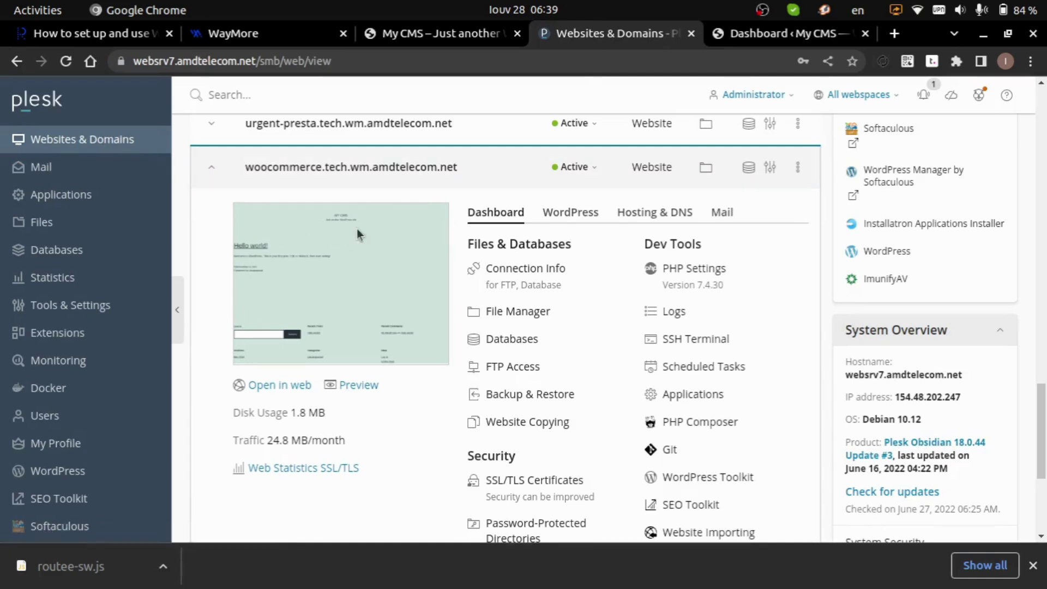
left_click(507, 318)
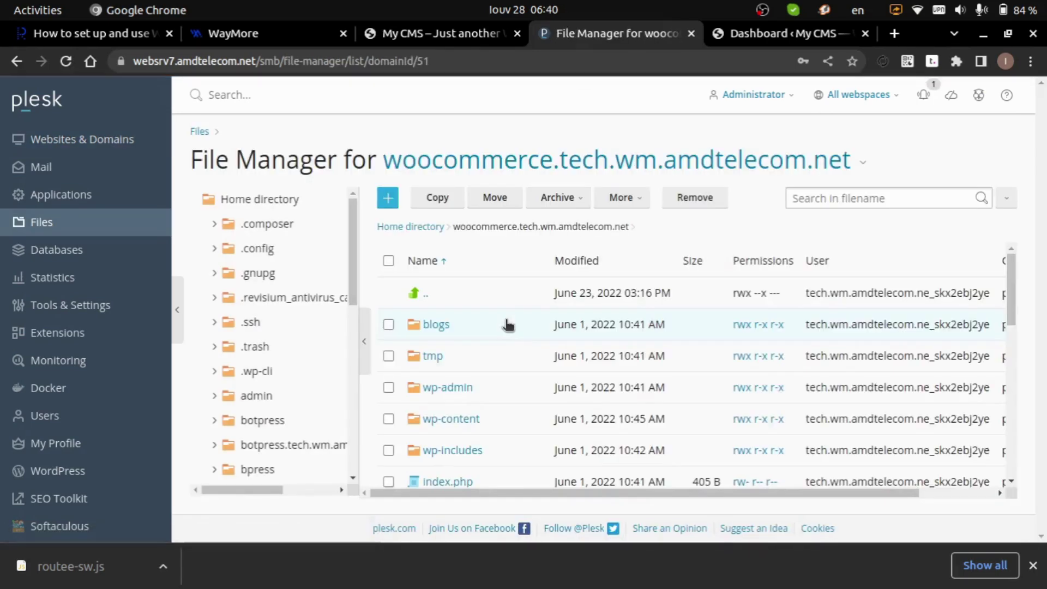
Upload routee-sw.js from the Downloads folder to the site's top-level directory and dismiss the upload dialog
left_click(388, 201)
left_click(410, 226)
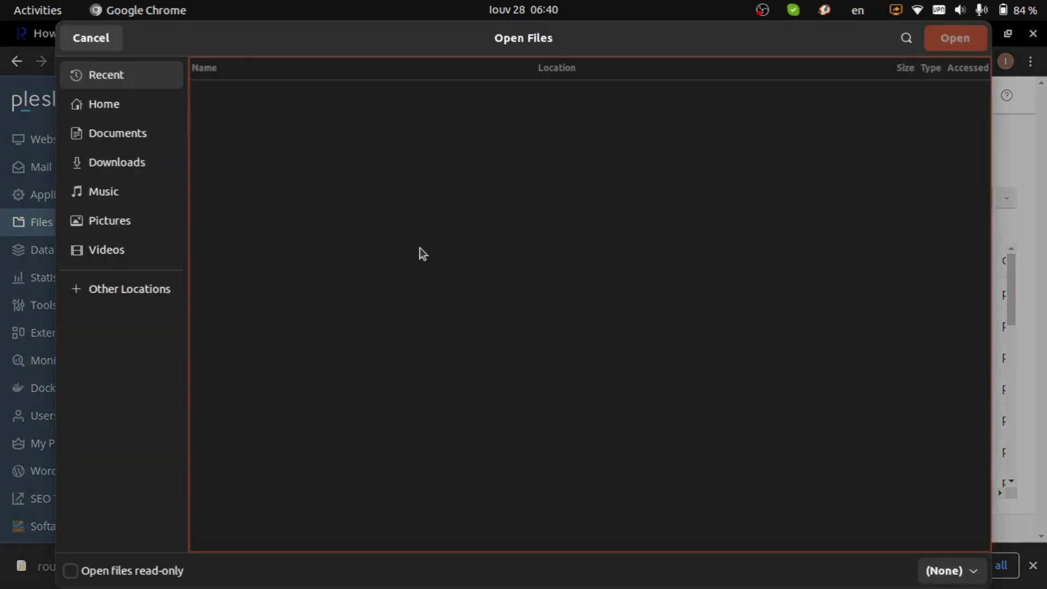
left_click(116, 164)
double_click(244, 124)
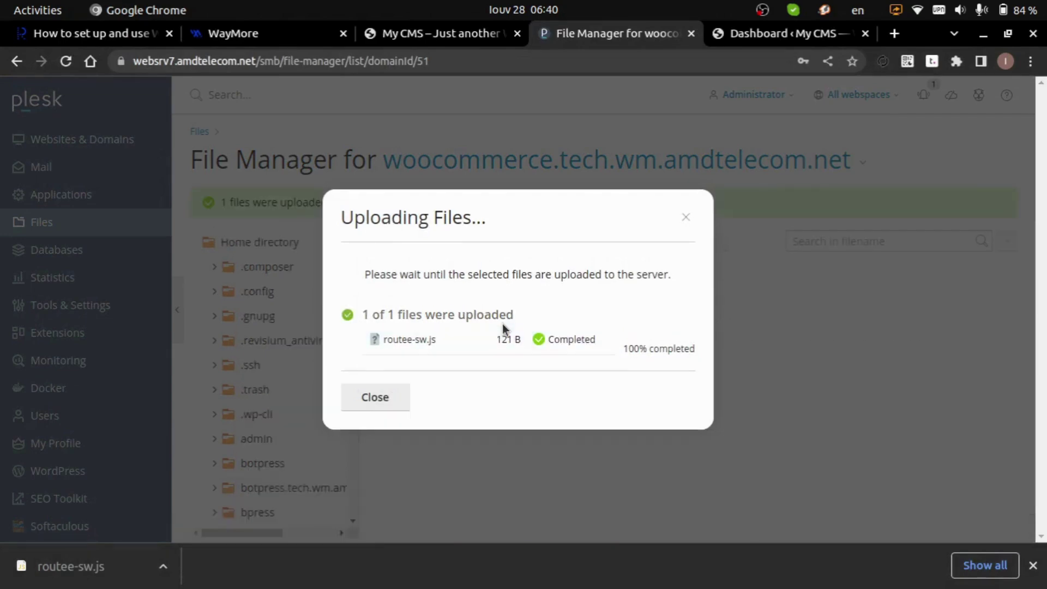
left_click(387, 398)
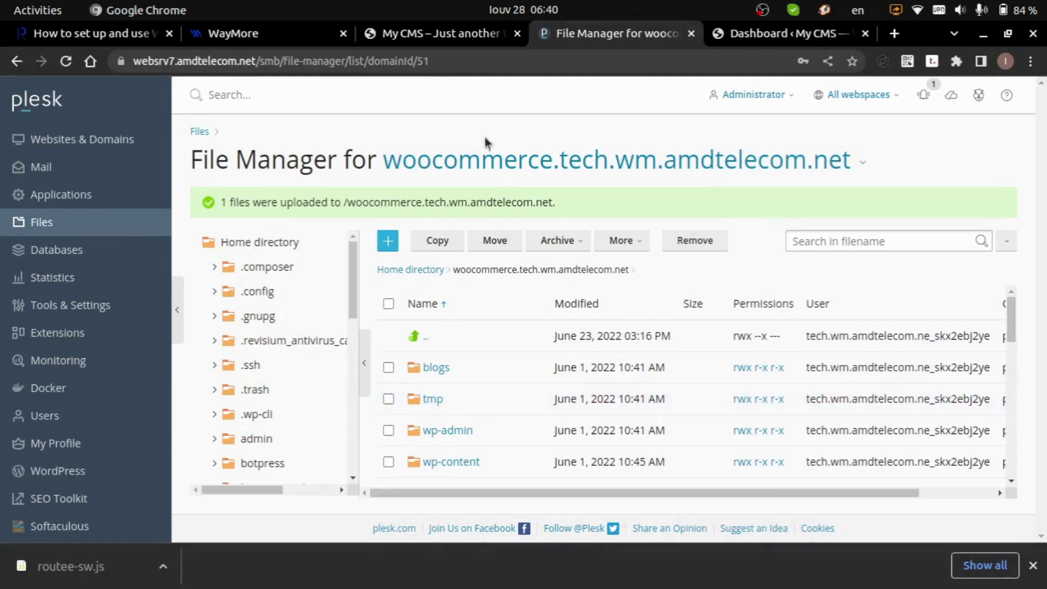
Load woocommerce.tech.wm.amdtelecom.net/routee-sw.js on the live site and check the contents of the uploaded SDK file
left_click(456, 35)
left_click(406, 69)
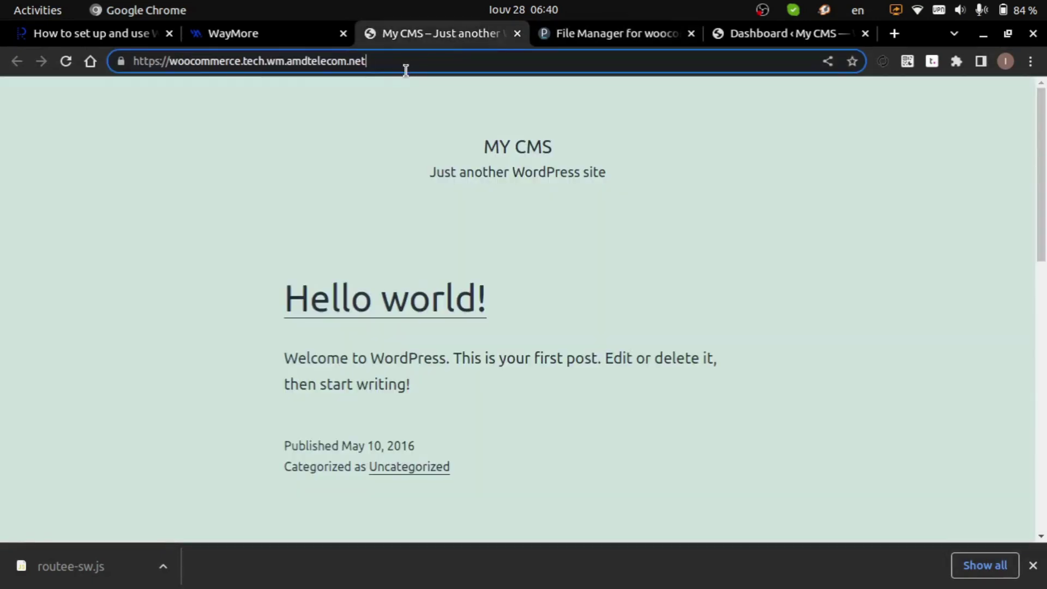
type("/")
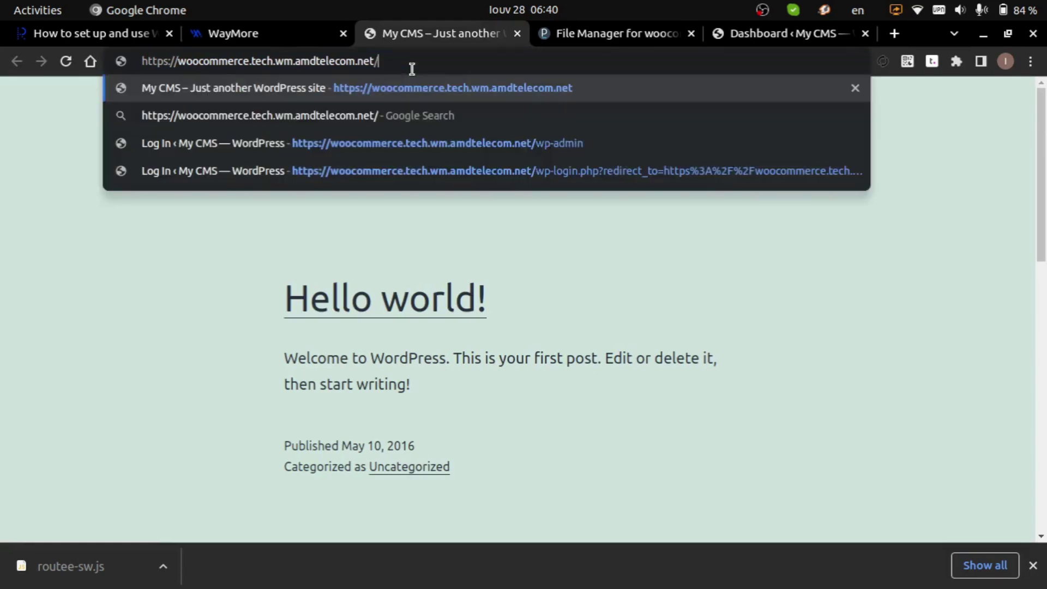
type("routee-")
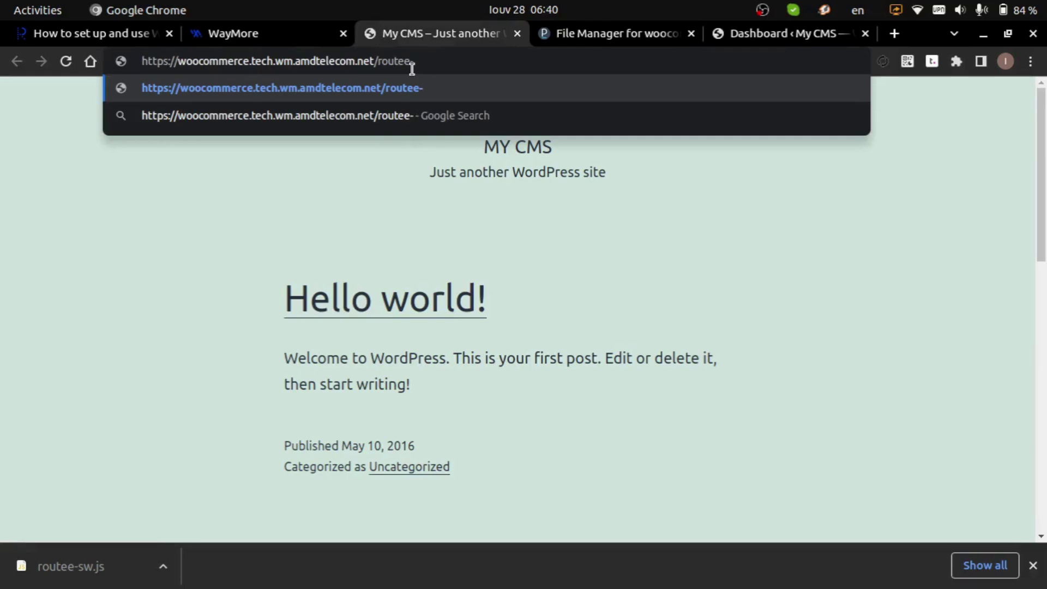
type("sw.js")
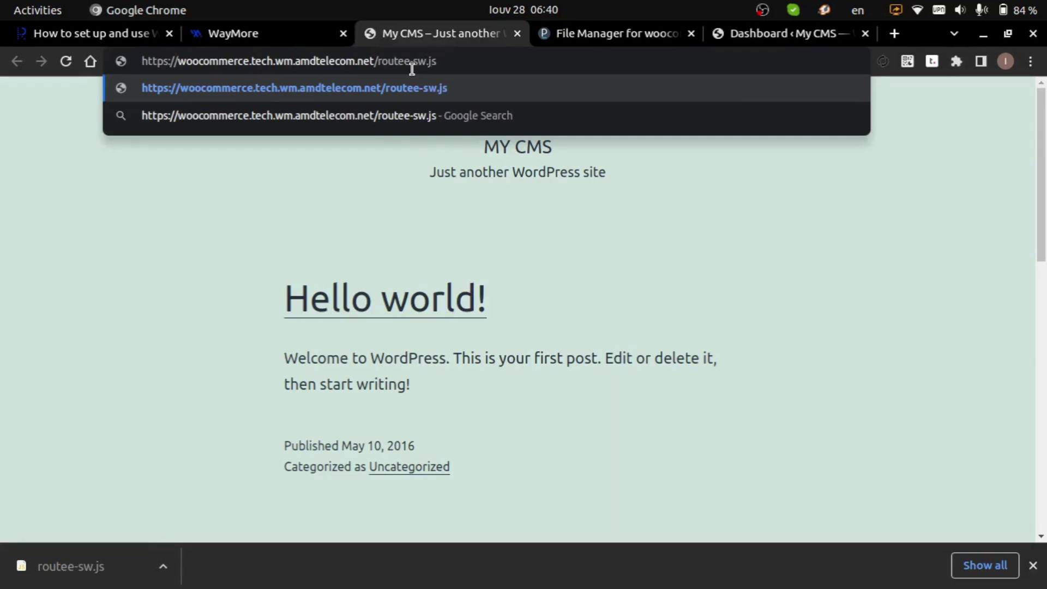
key("Return")
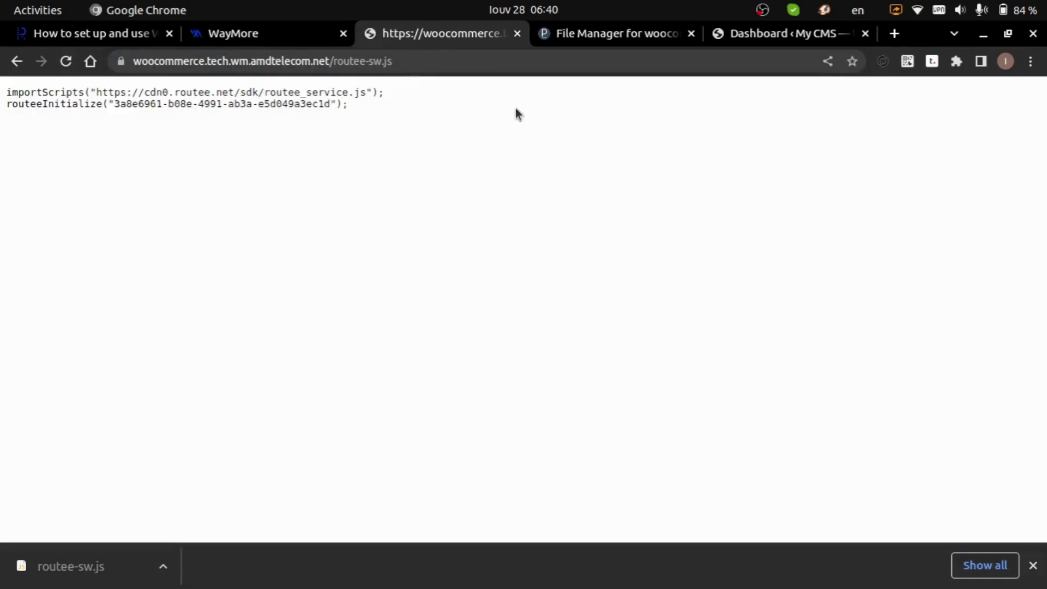
left_click_drag(363, 111, 3, 93)
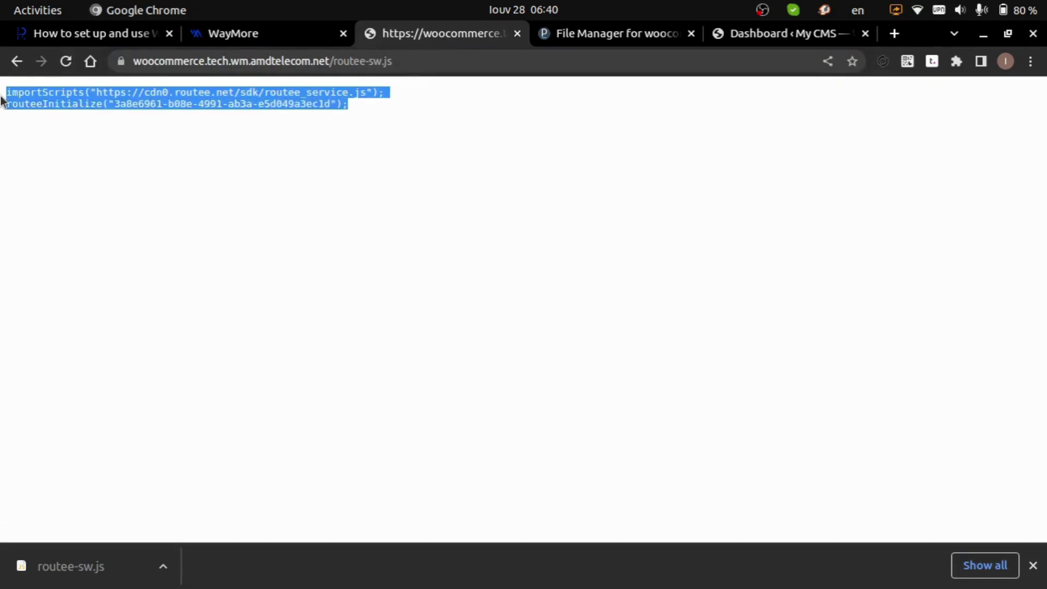
left_click(251, 177)
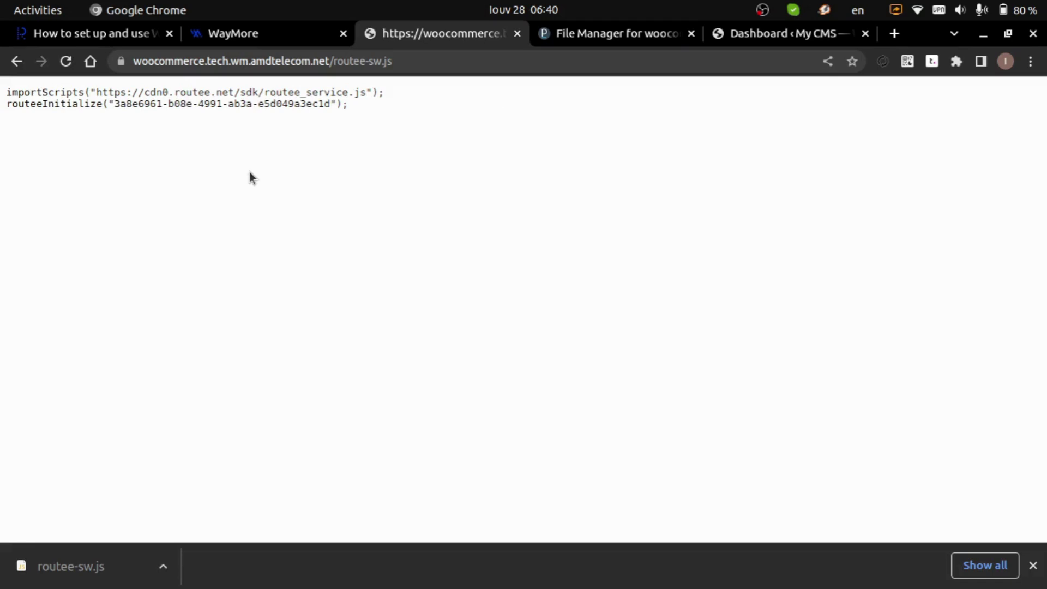
Switch to Waymore and copy the web service code snippet intended for the site's head element
left_click(256, 34)
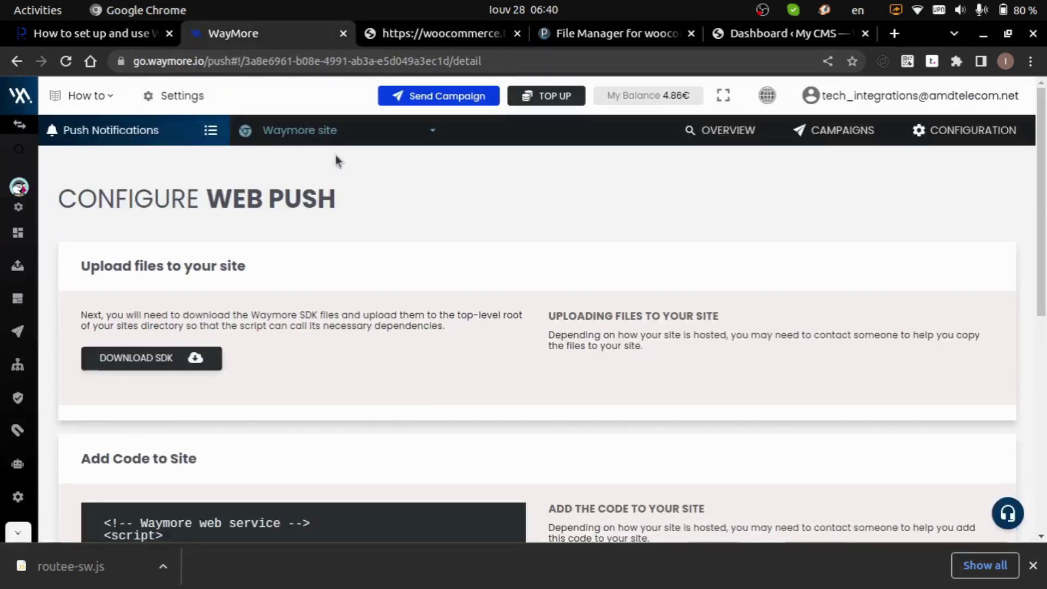
scroll(364, 376, "down", 5)
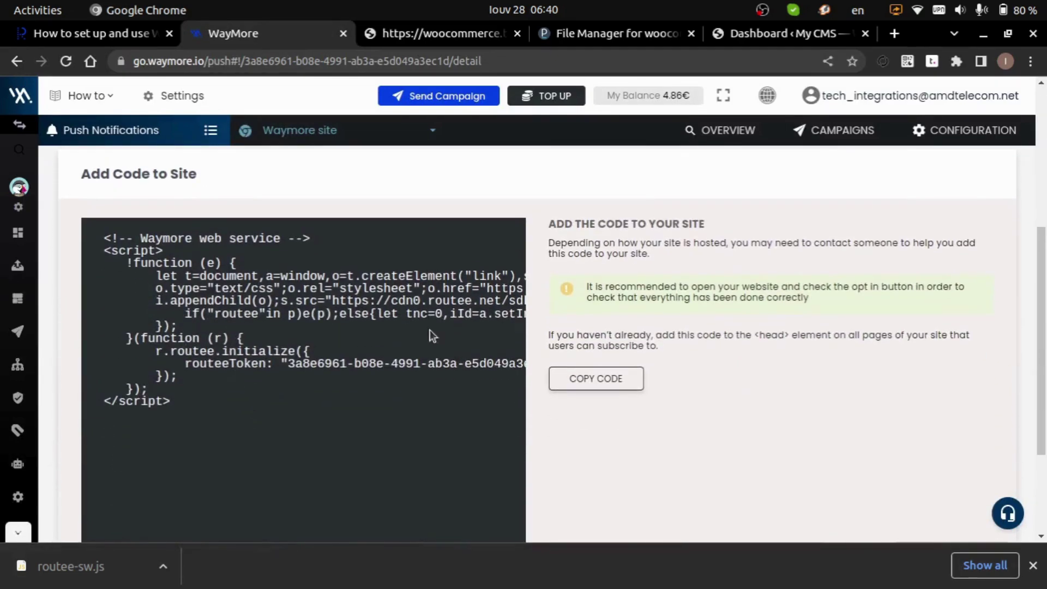
left_click(595, 379)
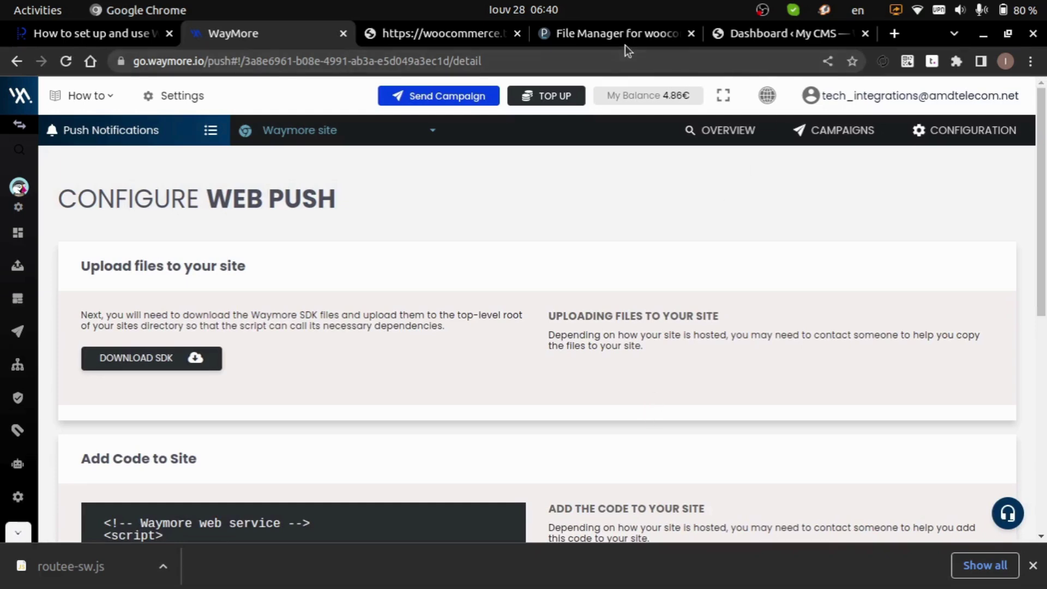
Switch to the WordPress dashboard and open the Twenty Twenty-One Theme Header (header.php) for editing in the Theme File Editor
left_click(660, 38)
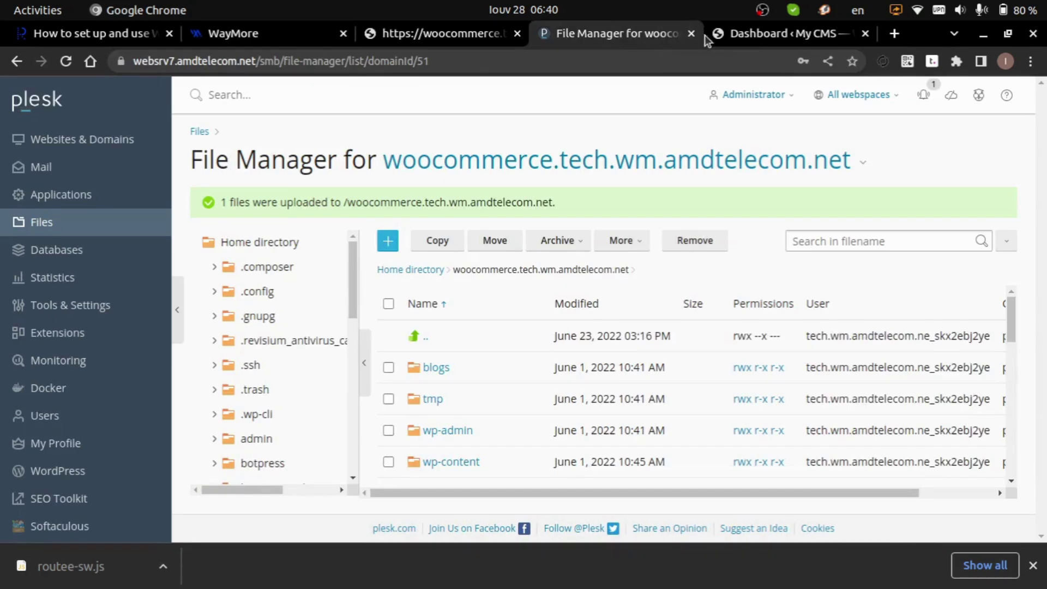
left_click(757, 35)
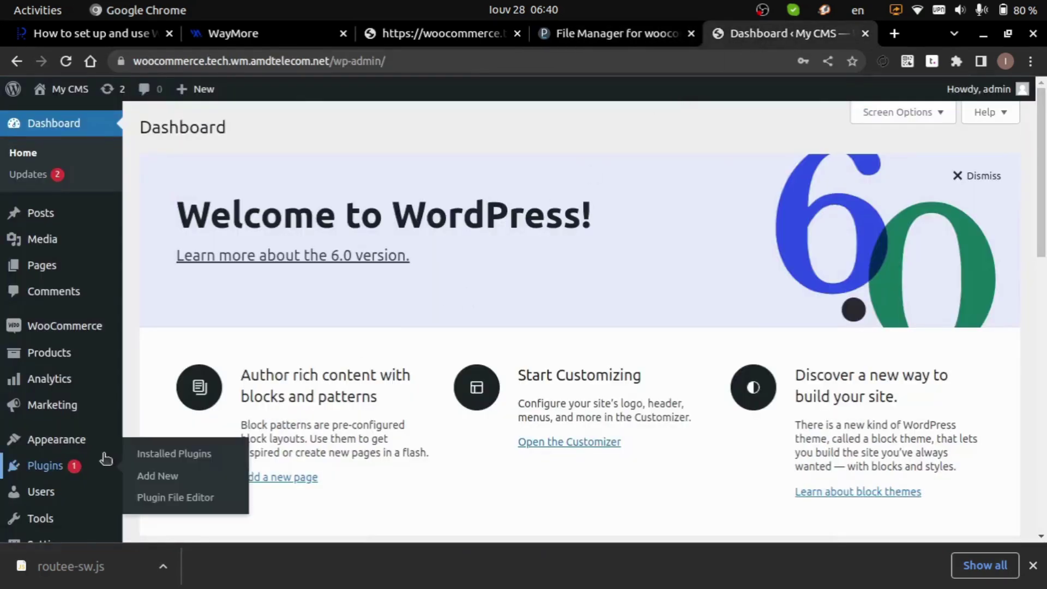
scroll(99, 421, "down", 3)
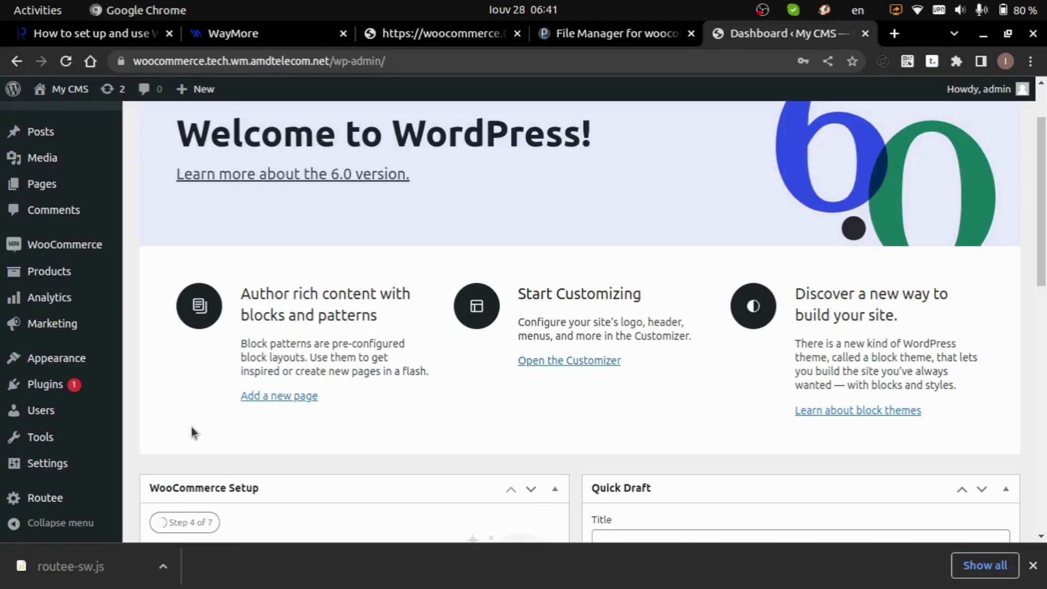
mouse_move(71, 367)
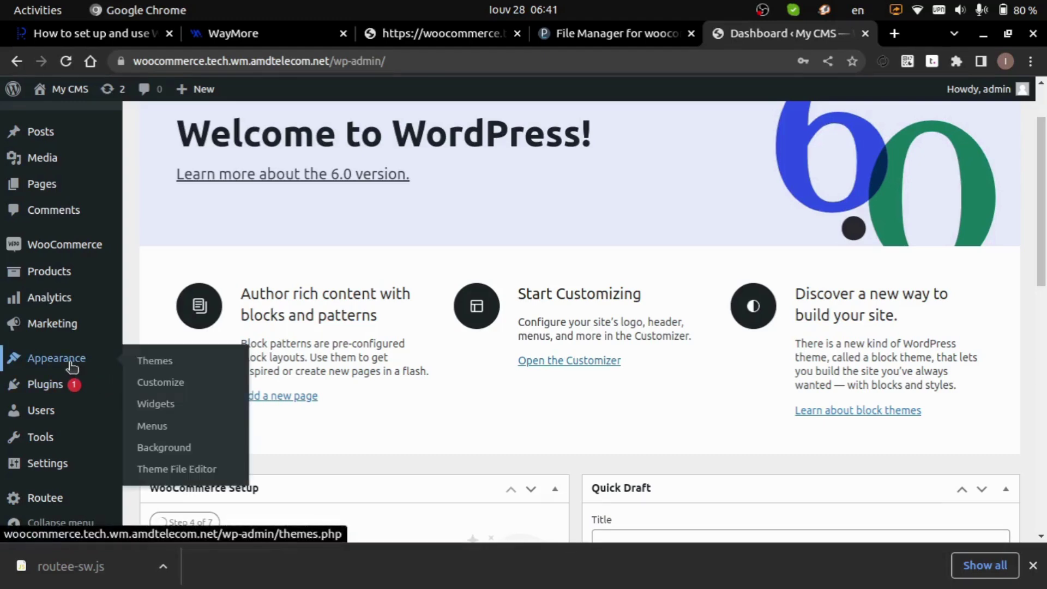
left_click(159, 473)
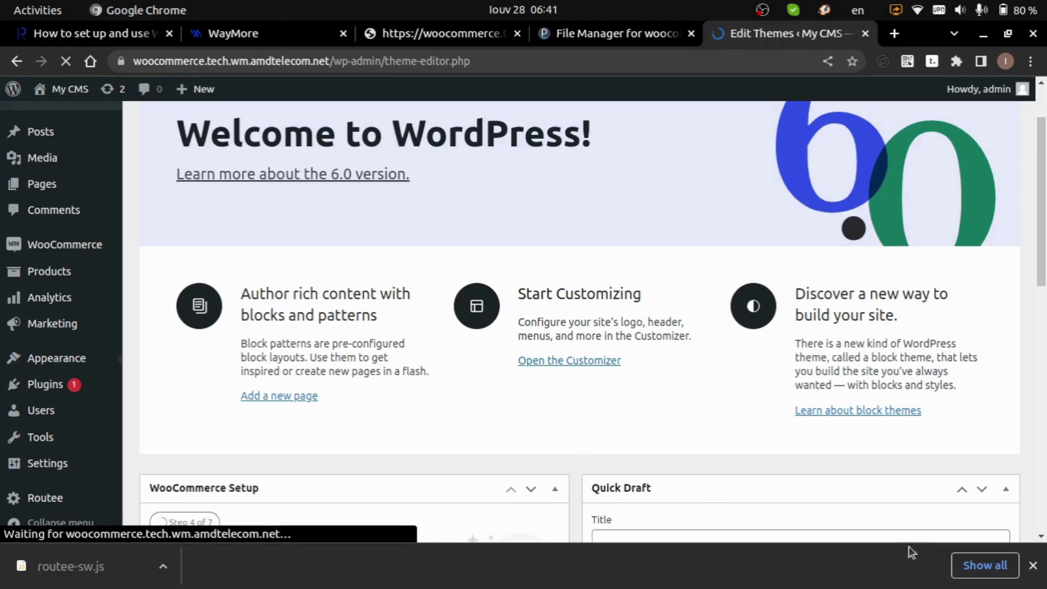
left_click(1032, 567)
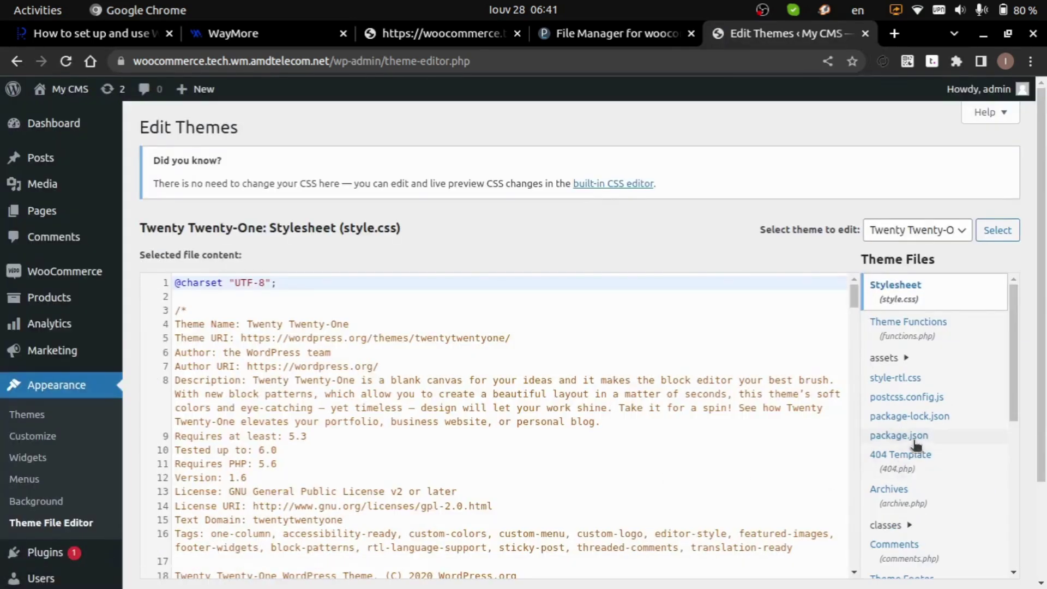
scroll(916, 437, "down", 3)
scroll(916, 446, "down", 1)
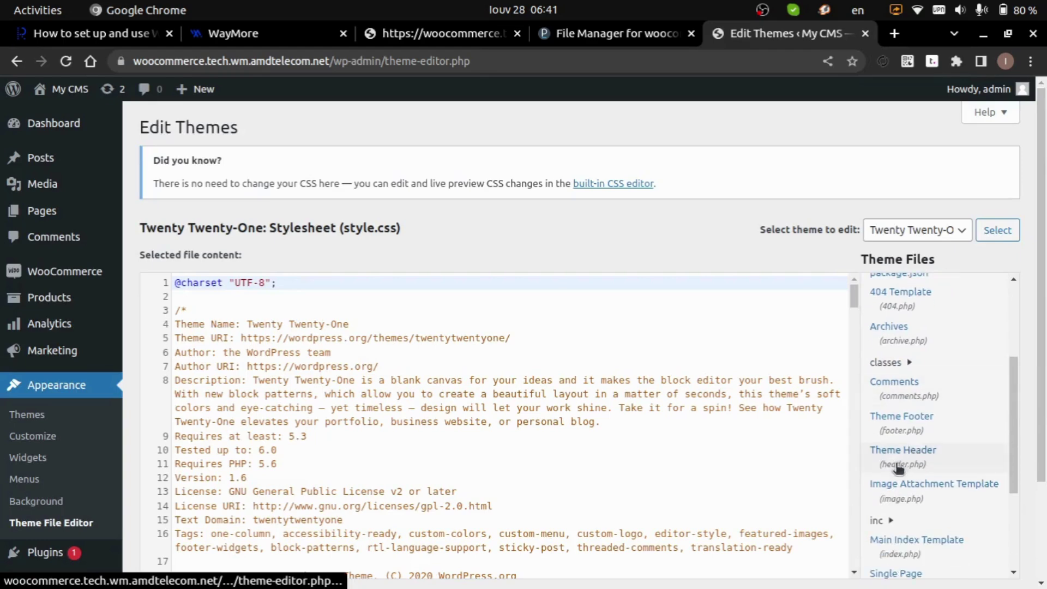
left_click(905, 452)
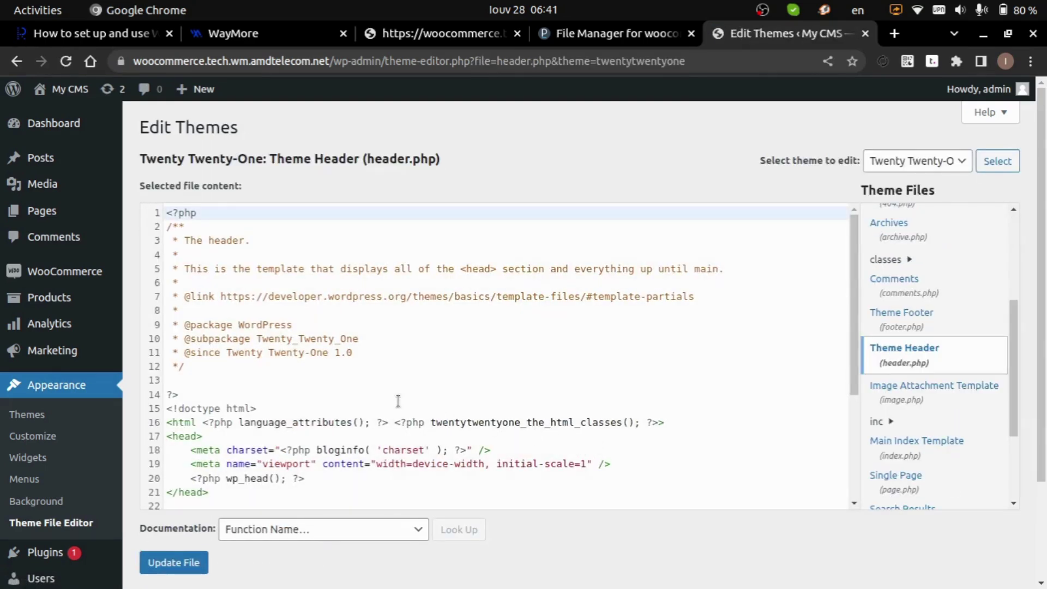
Paste the Waymore script, including its routeeToken, on a new line after the viewport meta tag in header.php and update the file
scroll(398, 402, "down", 2)
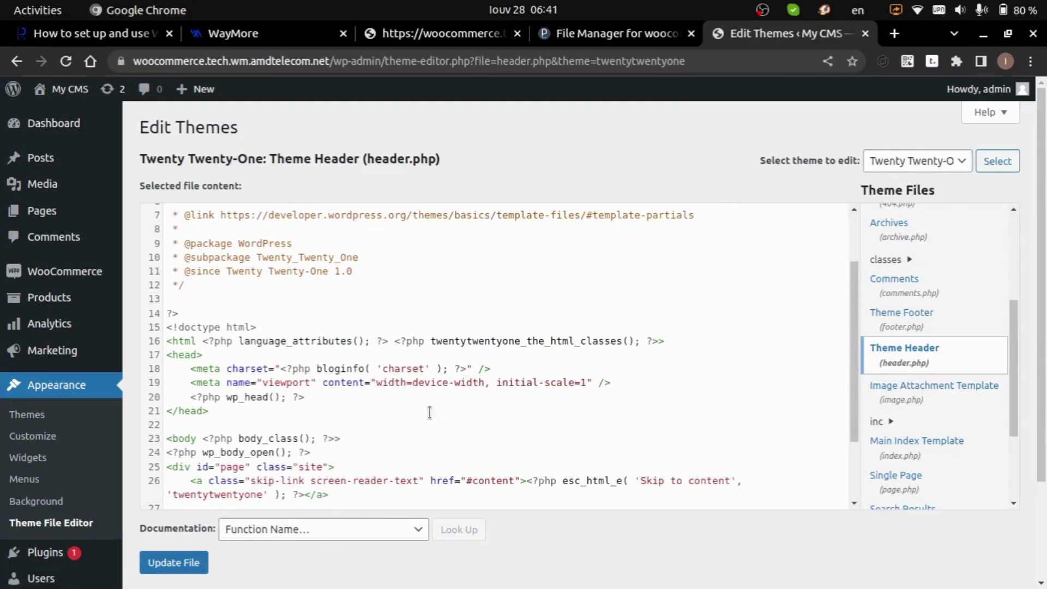
left_click(630, 387)
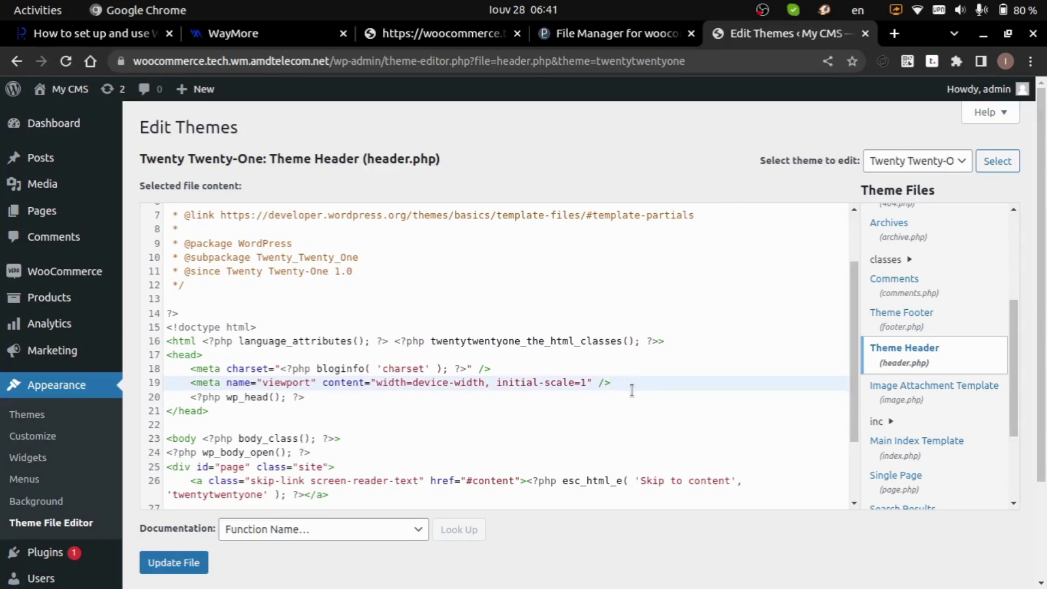
key("Return")
key("ctrl+v")
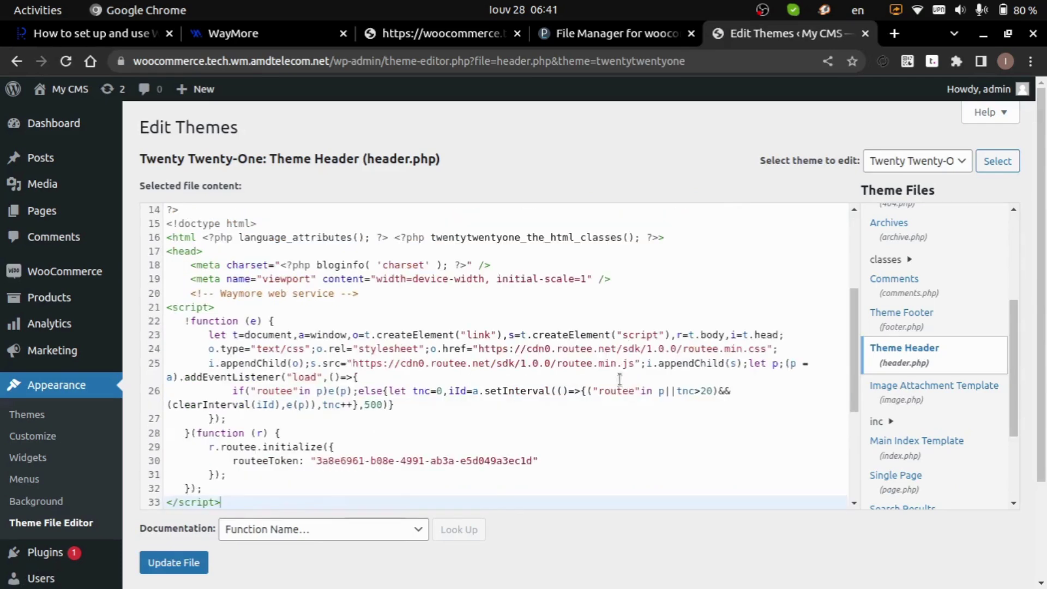
scroll(311, 401, "down", 2)
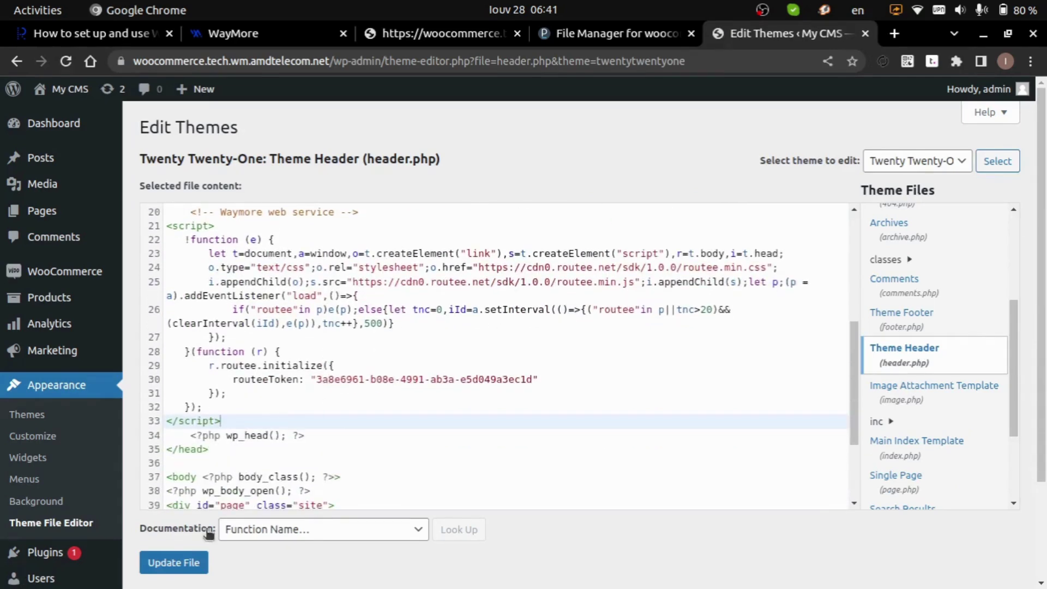
left_click(192, 573)
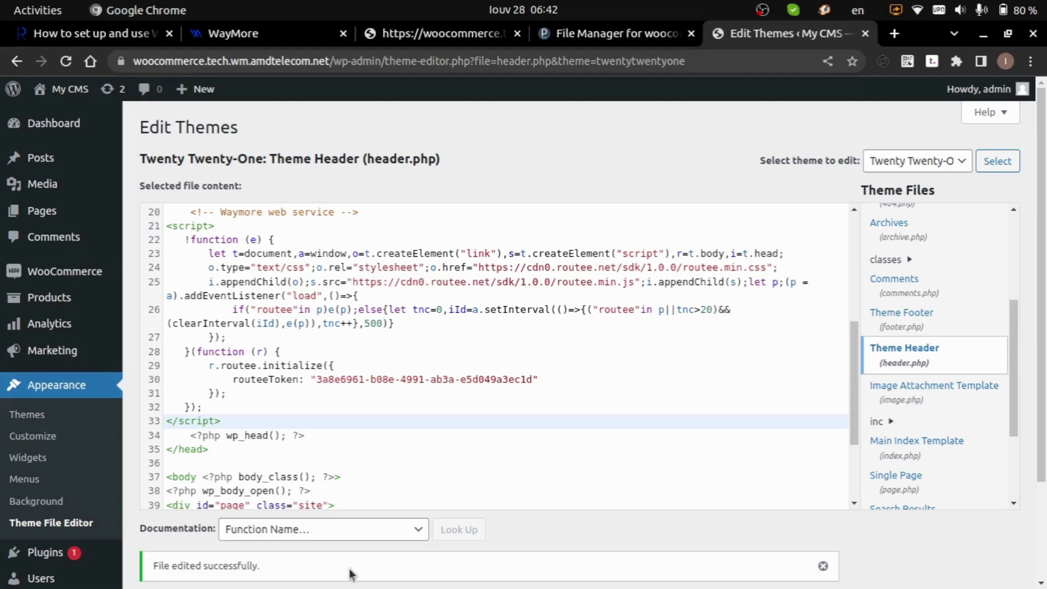
Load the site's home page without the routee-sw.js path, accept the Subscribe prompt and allow the browser to show notifications
left_click(72, 135)
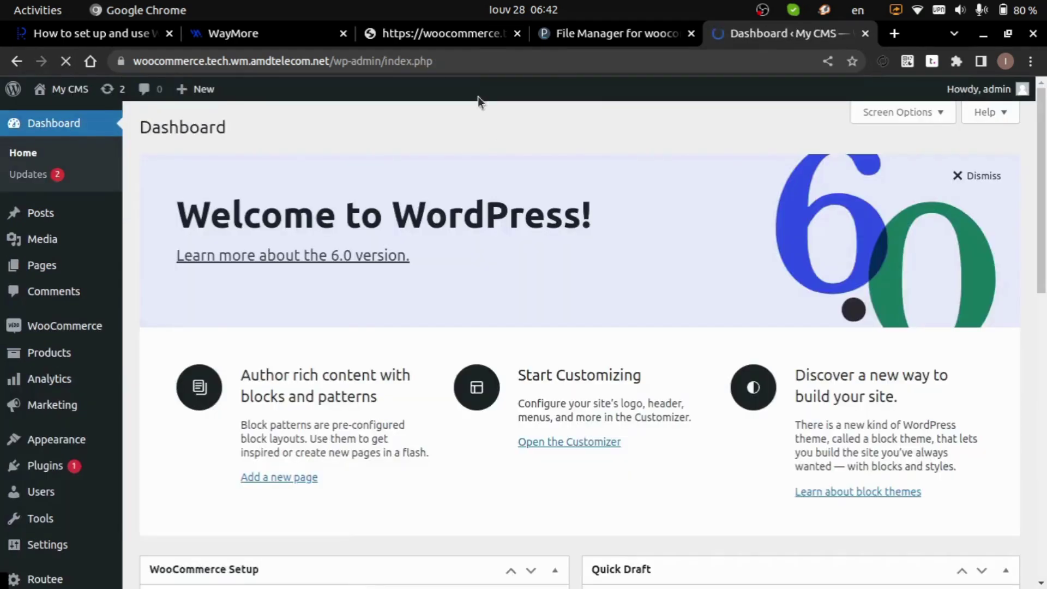
left_click(463, 40)
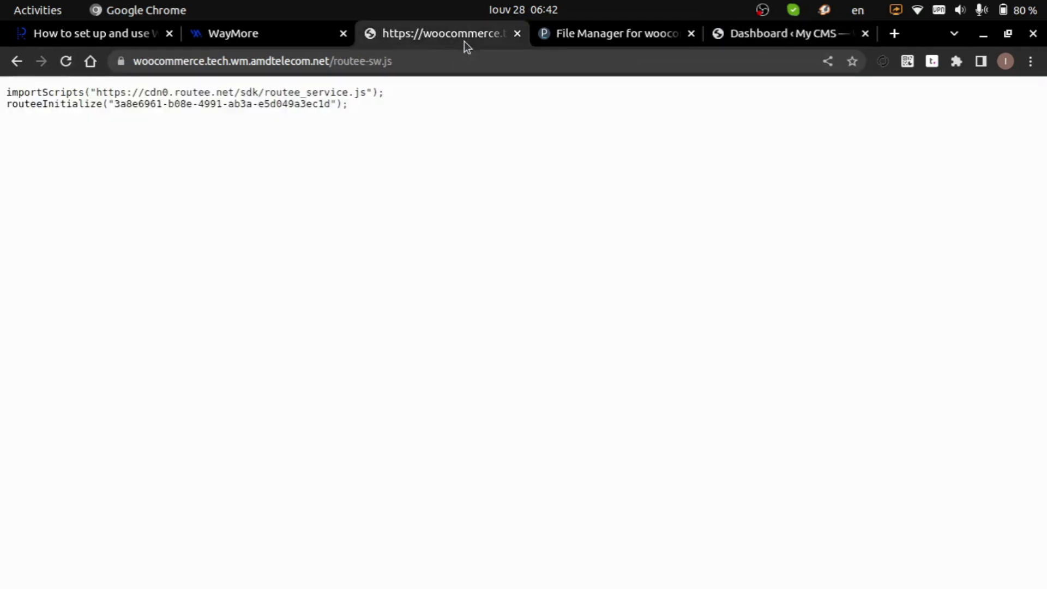
left_click_drag(335, 62, 472, 66)
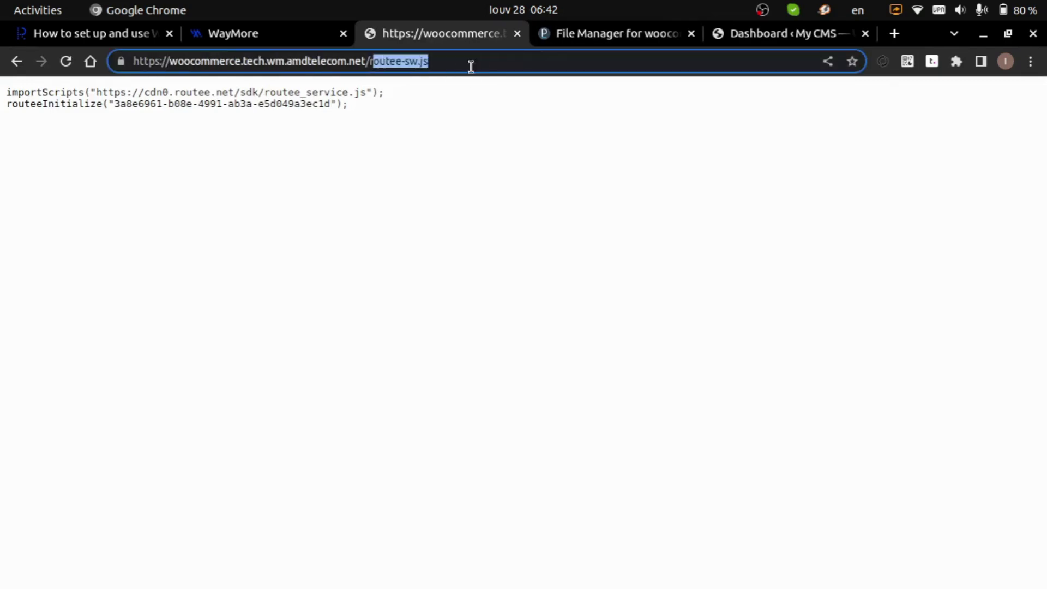
key("BackSpace")
key("BackSpace")
key("Return")
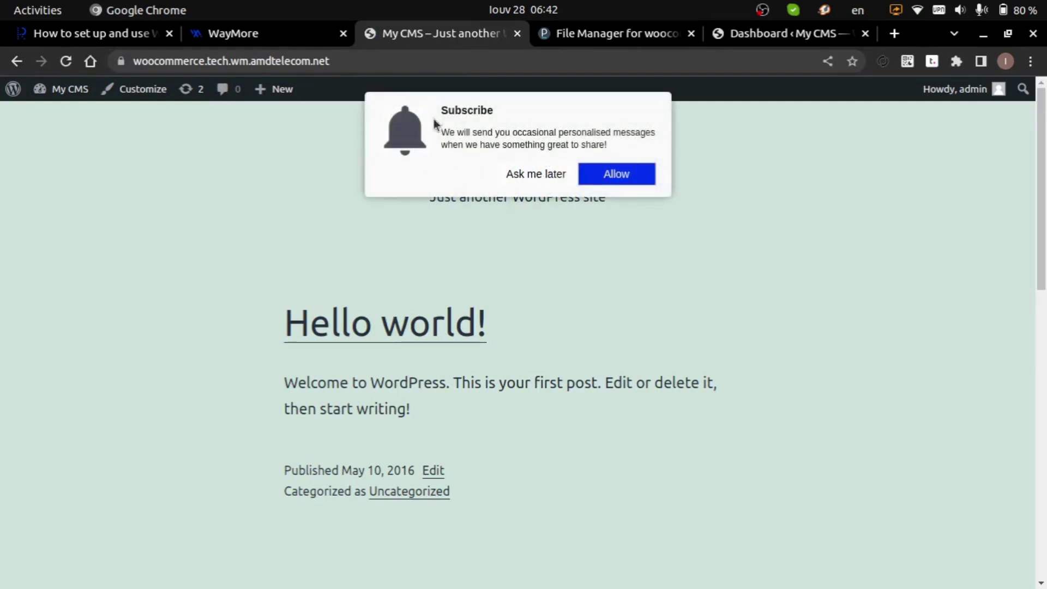
left_click(616, 174)
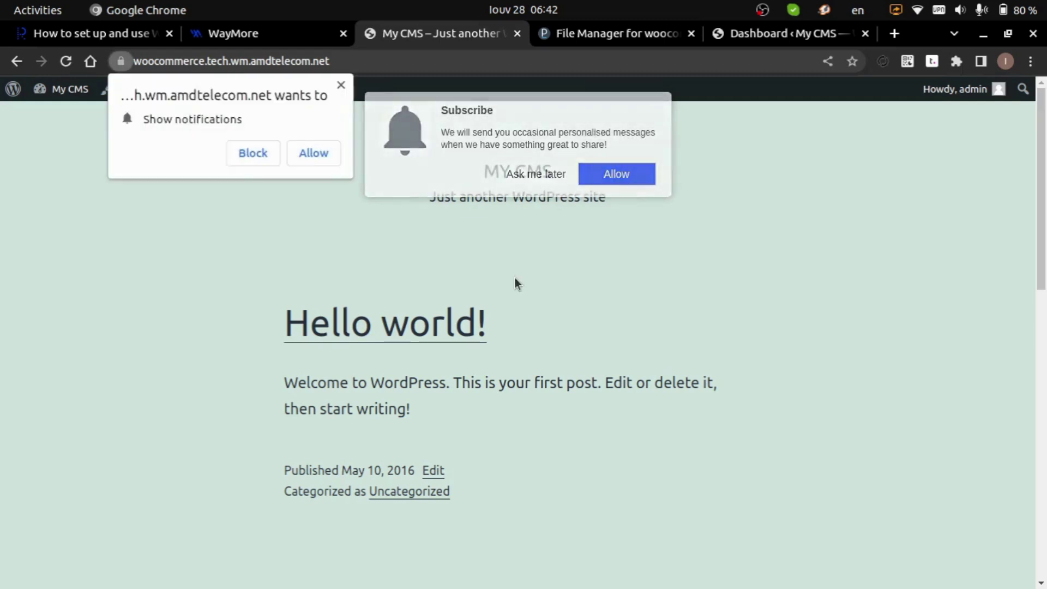
left_click(312, 152)
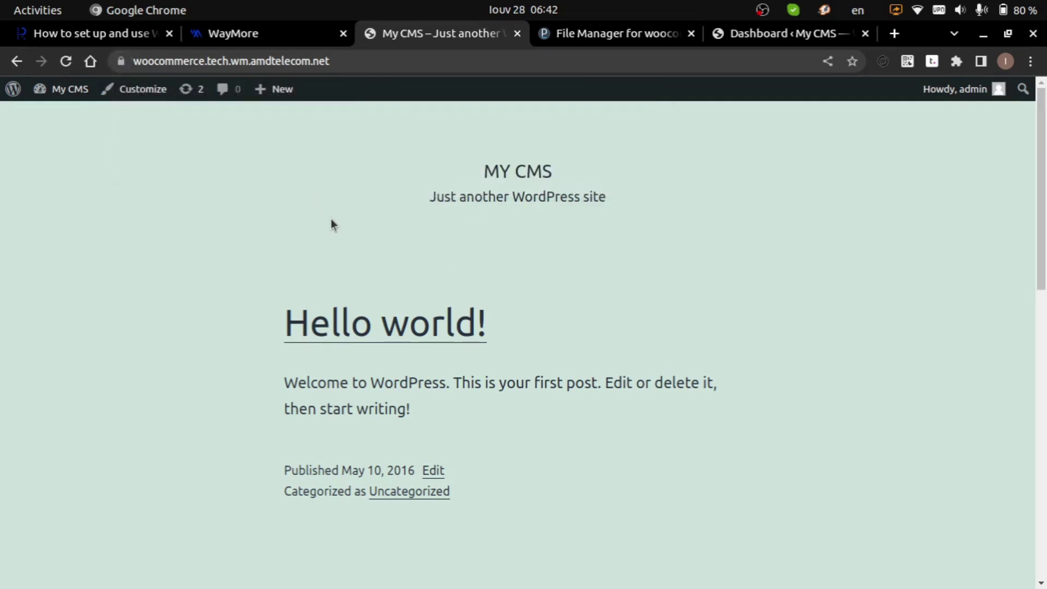
Switch to Waymore and start a new campaign in the Push Notification campaigns of the Waymore site
left_click(296, 41)
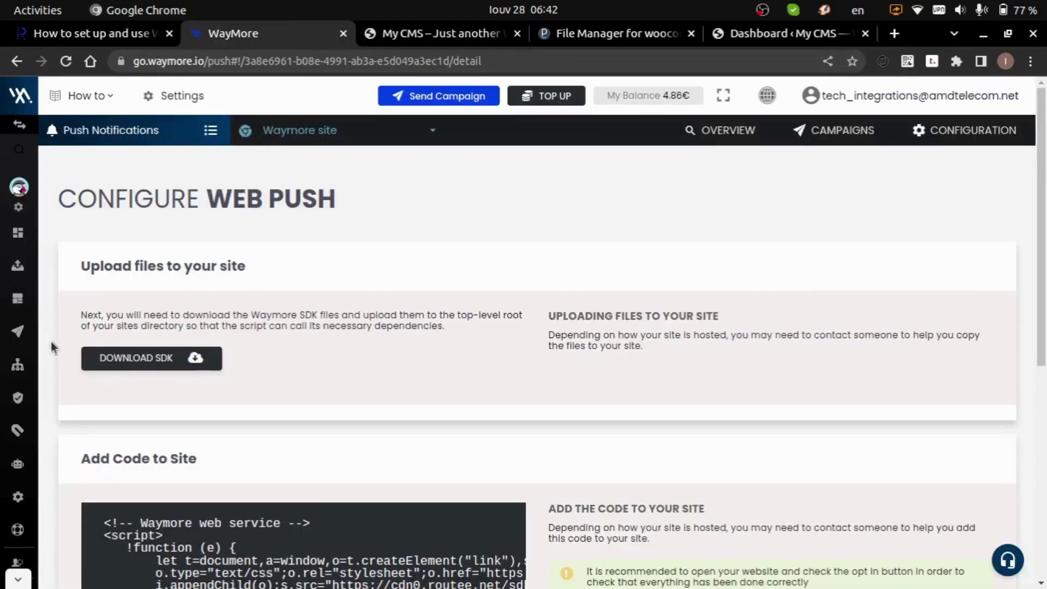
mouse_move(13, 334)
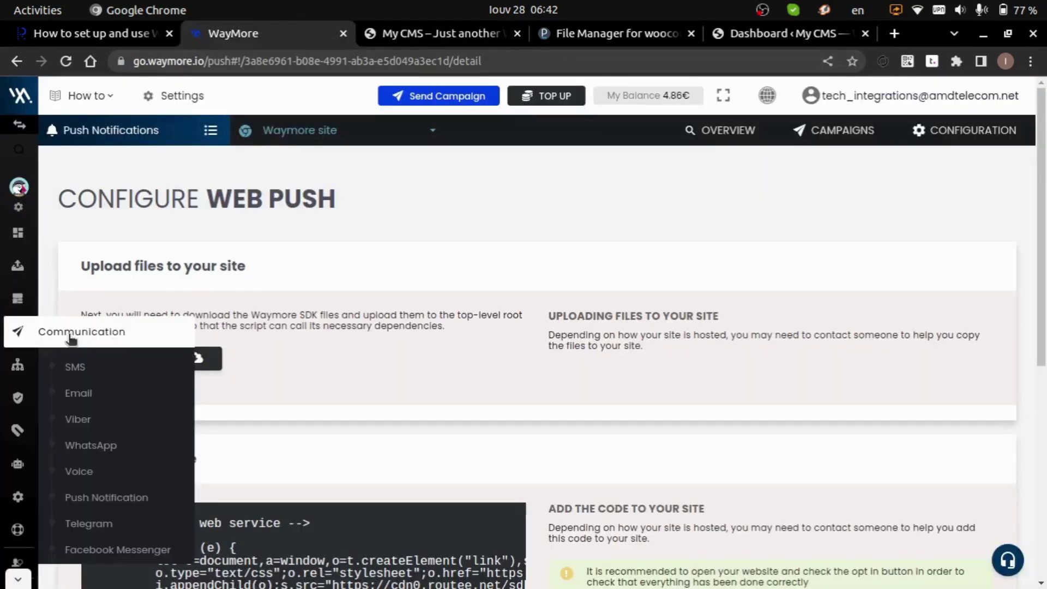
left_click(101, 496)
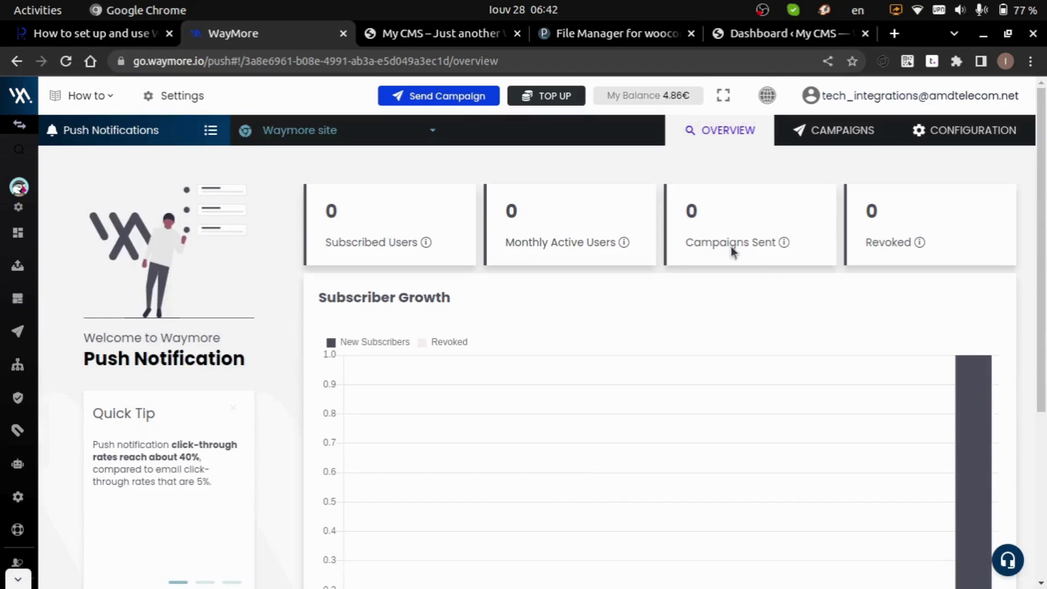
left_click(834, 130)
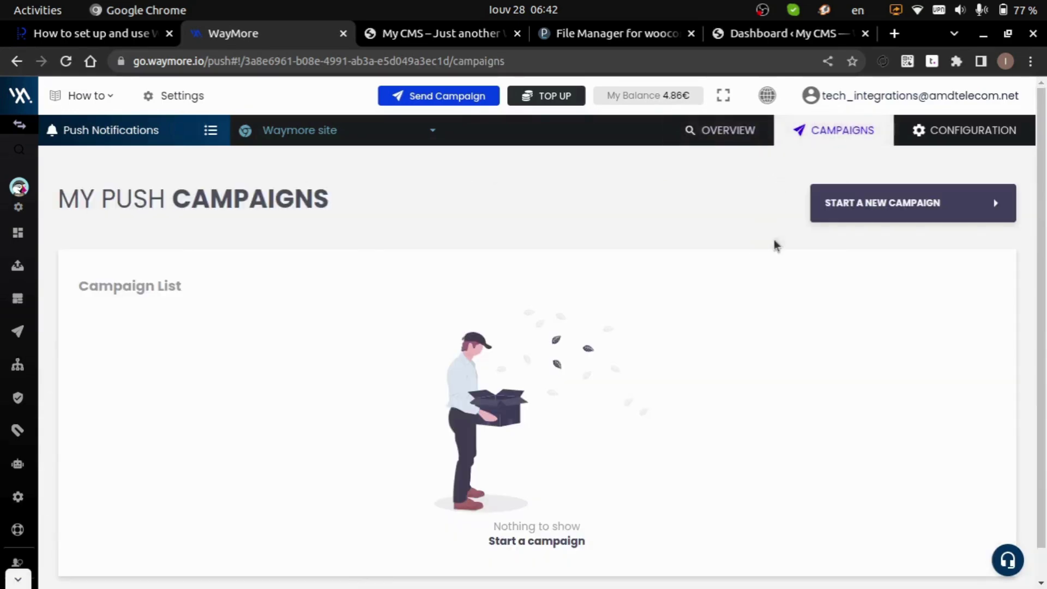
left_click(879, 209)
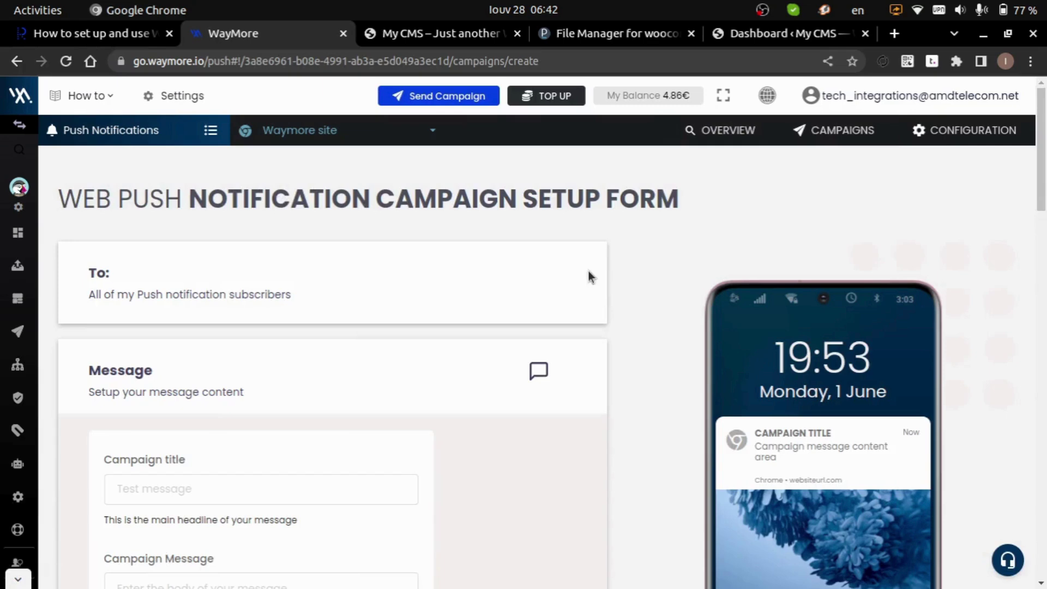